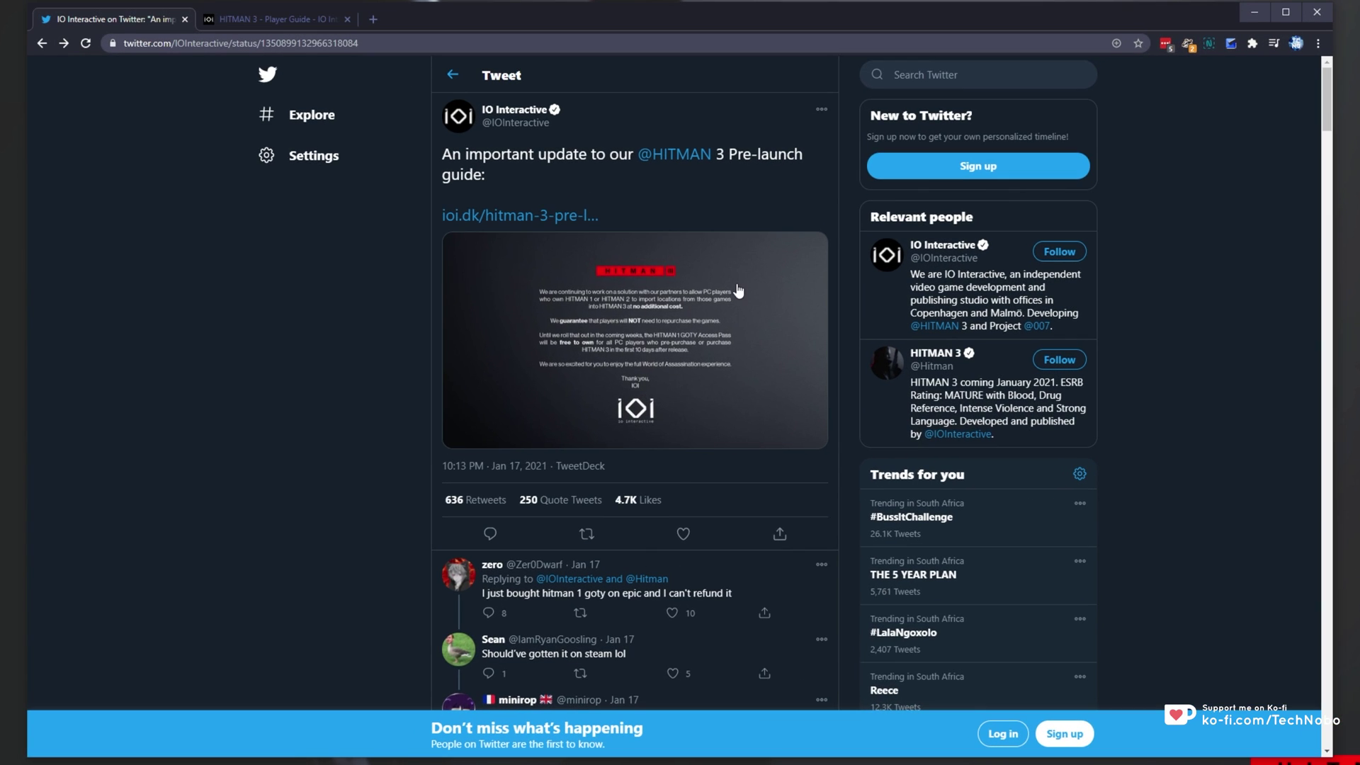
View IO Interactive's HITMAN 3 announcement image at full size.
click(741, 268)
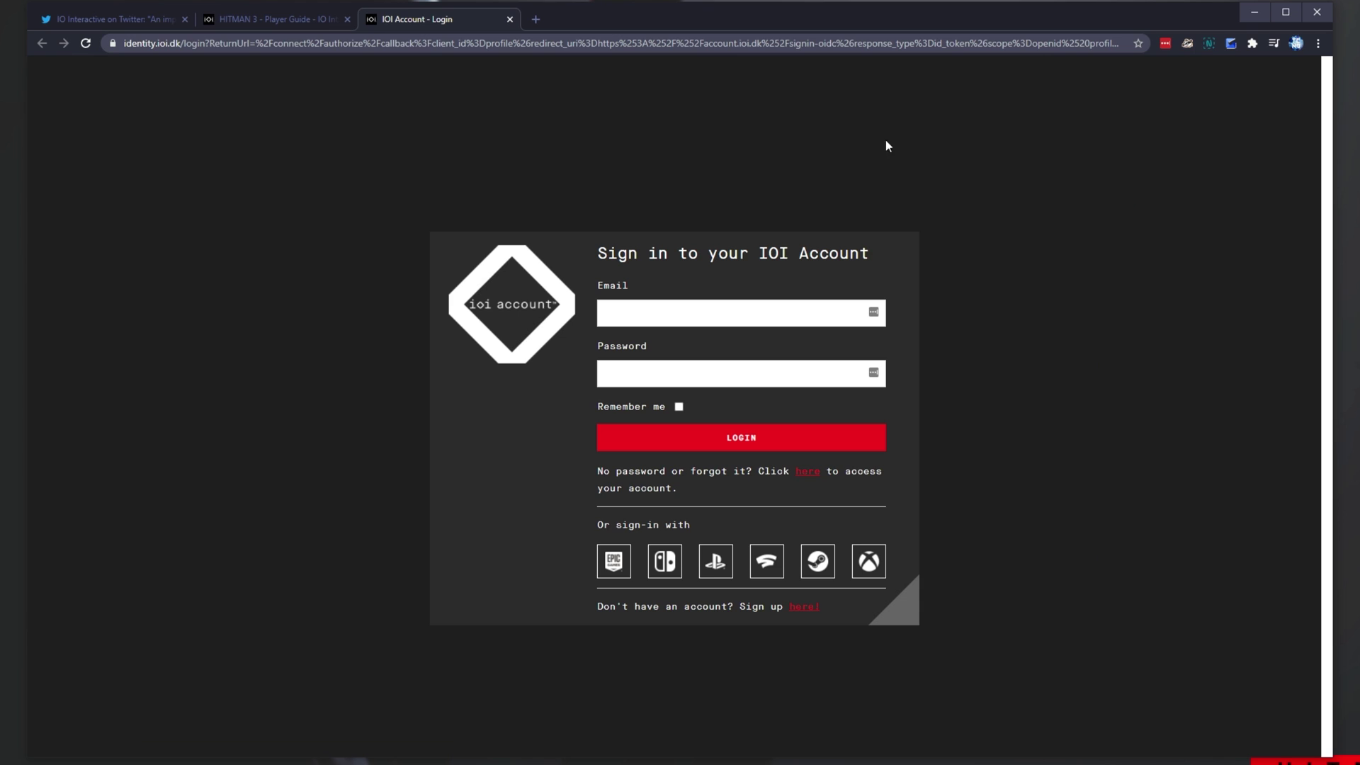
Sign in to the IOI Account using the Steam sign-in option.
scroll(972, 308, down, 1)
scroll(973, 308, up, 1)
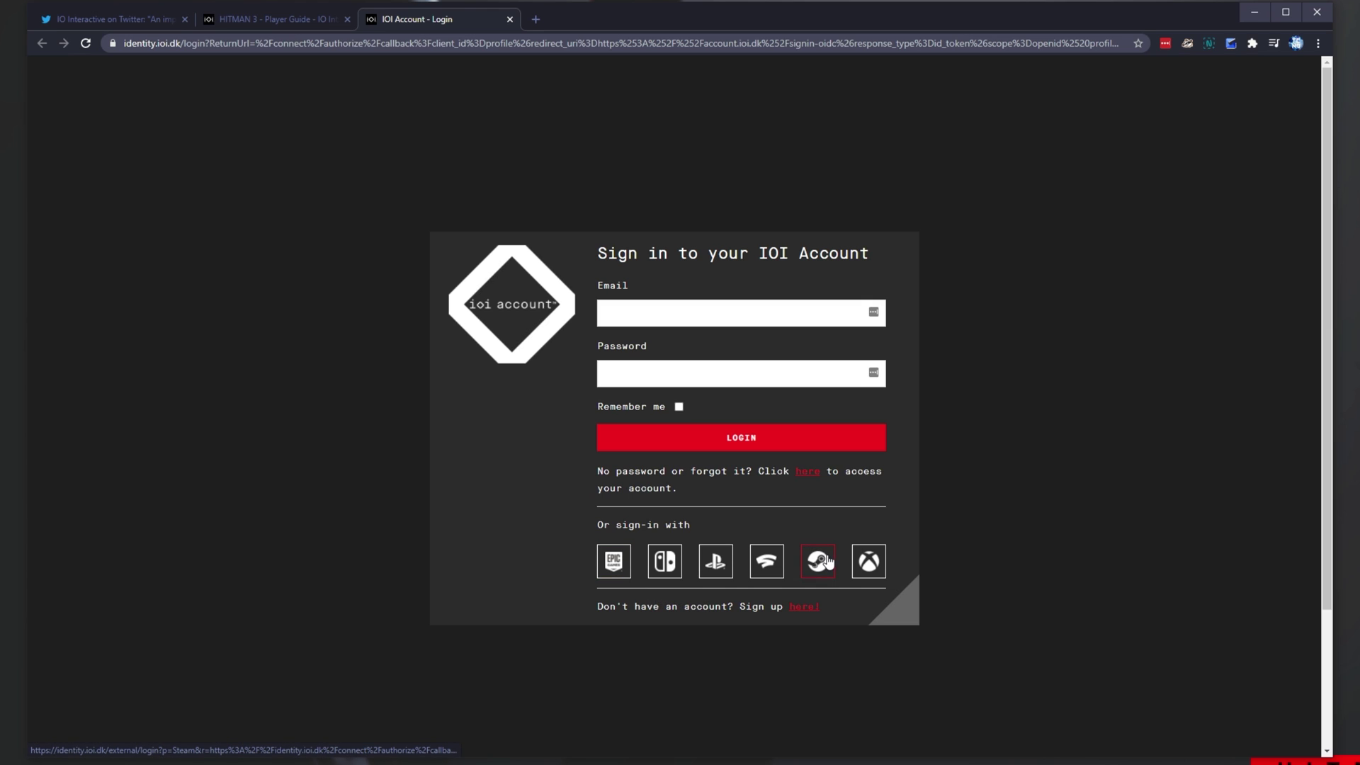
click(822, 561)
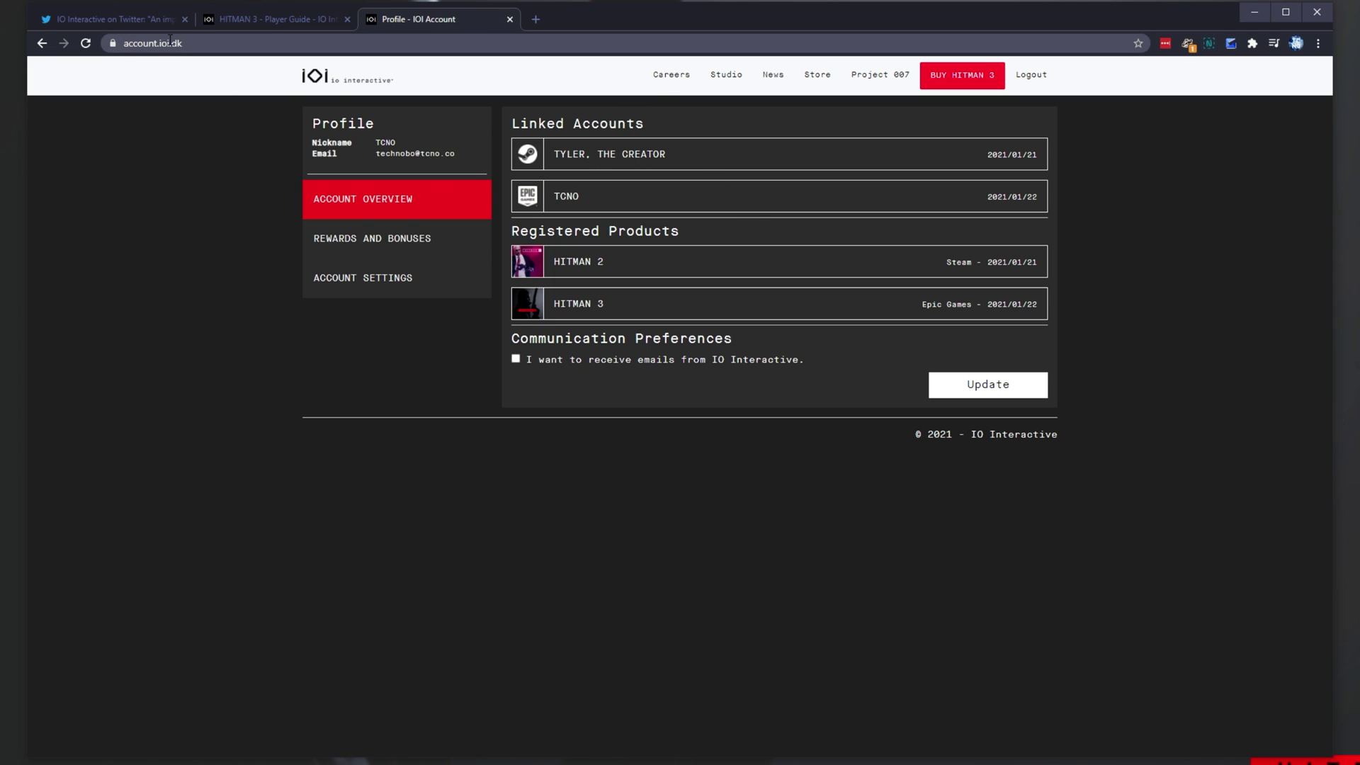
drag(507, 124, 549, 159)
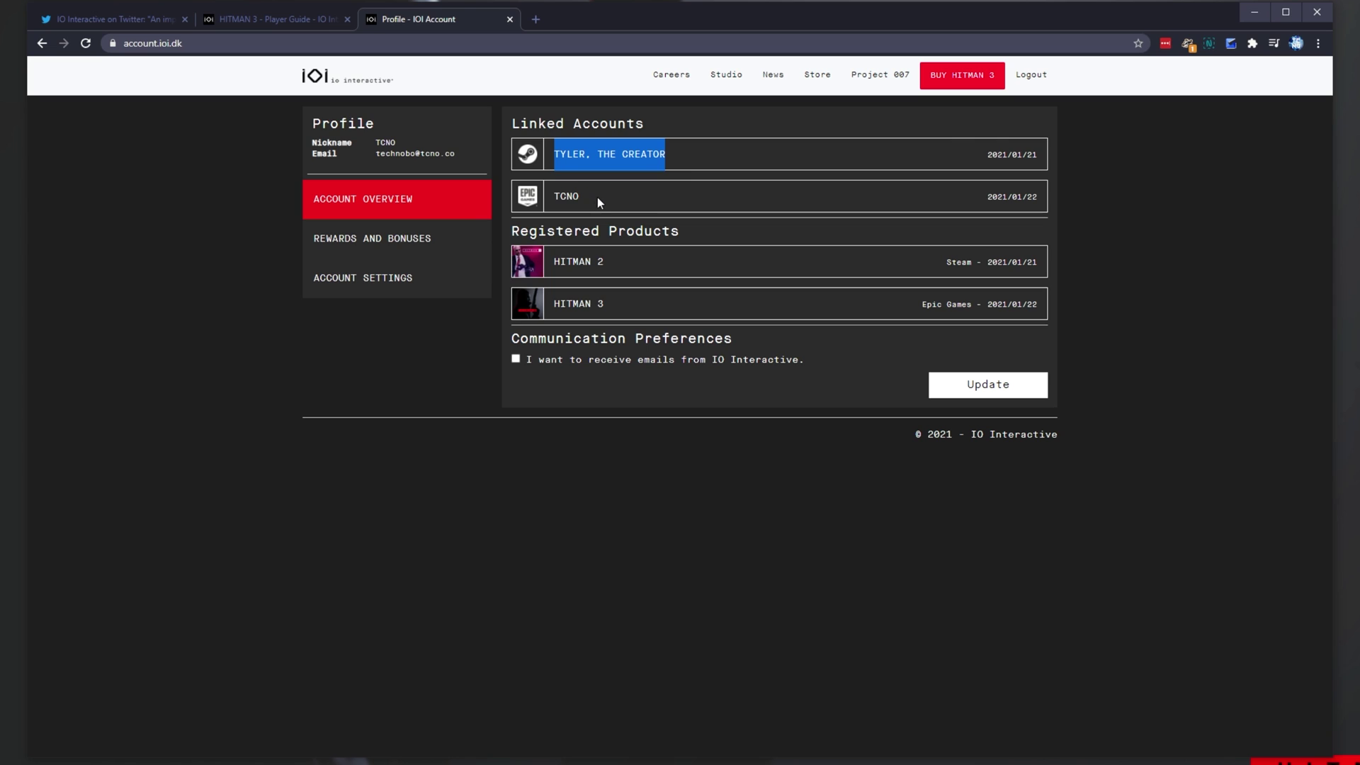
drag(599, 198, 553, 198)
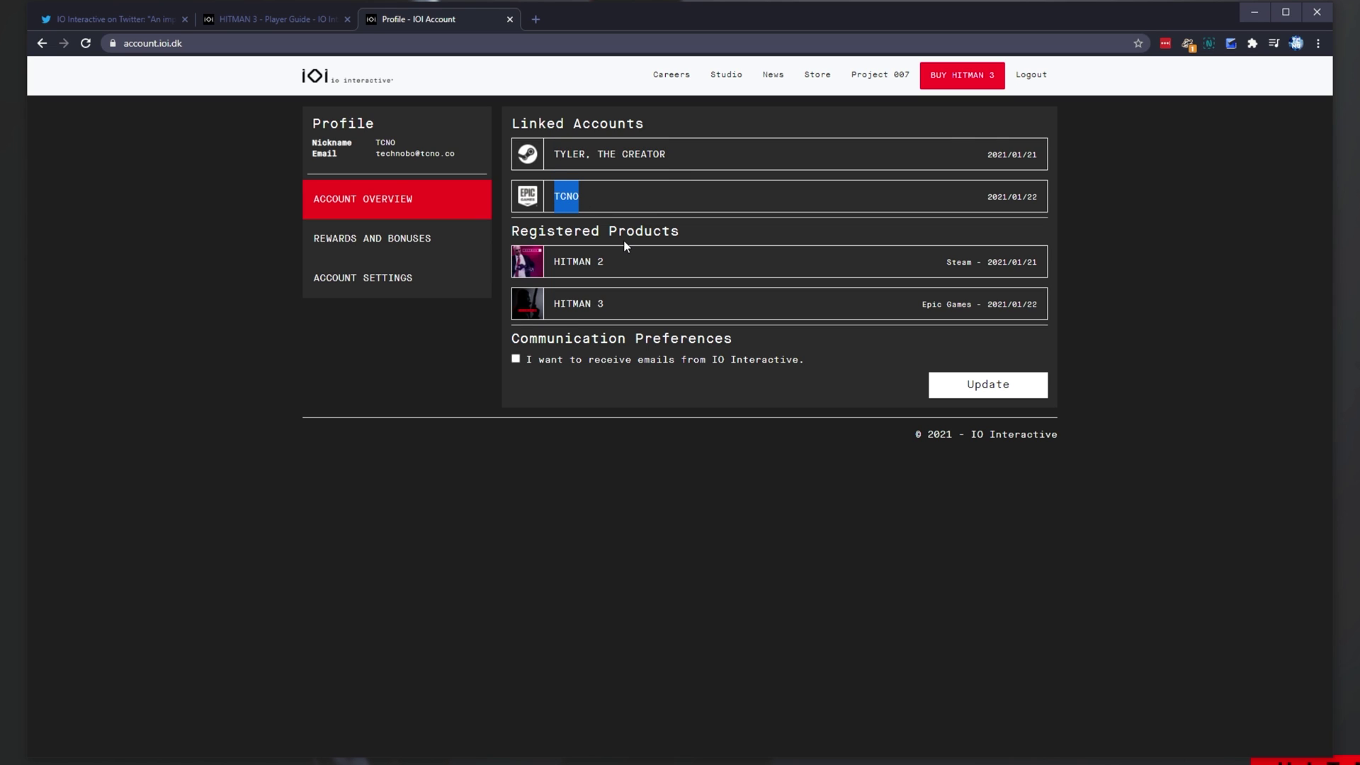
drag(612, 288, 550, 264)
click(685, 301)
drag(615, 297, 554, 306)
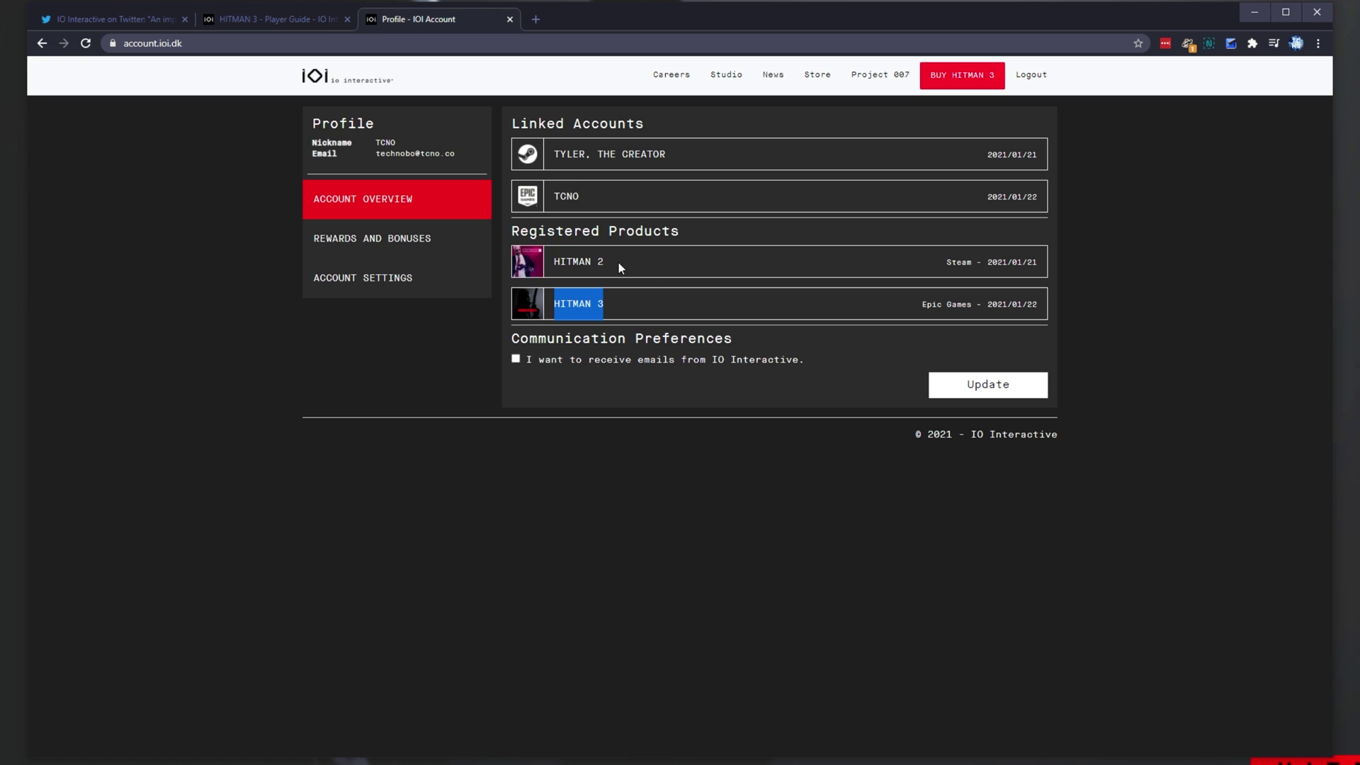
drag(618, 262, 553, 269)
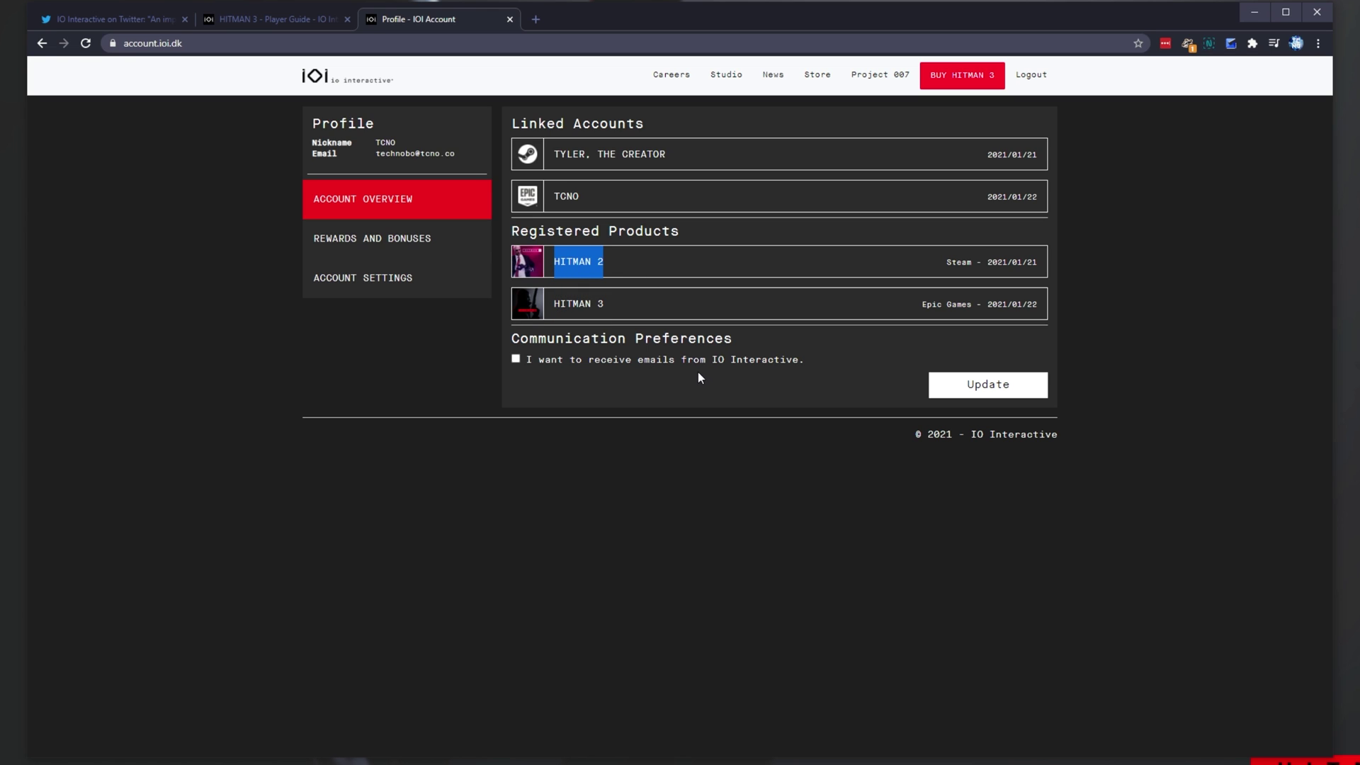
click(708, 254)
triple_click(567, 304)
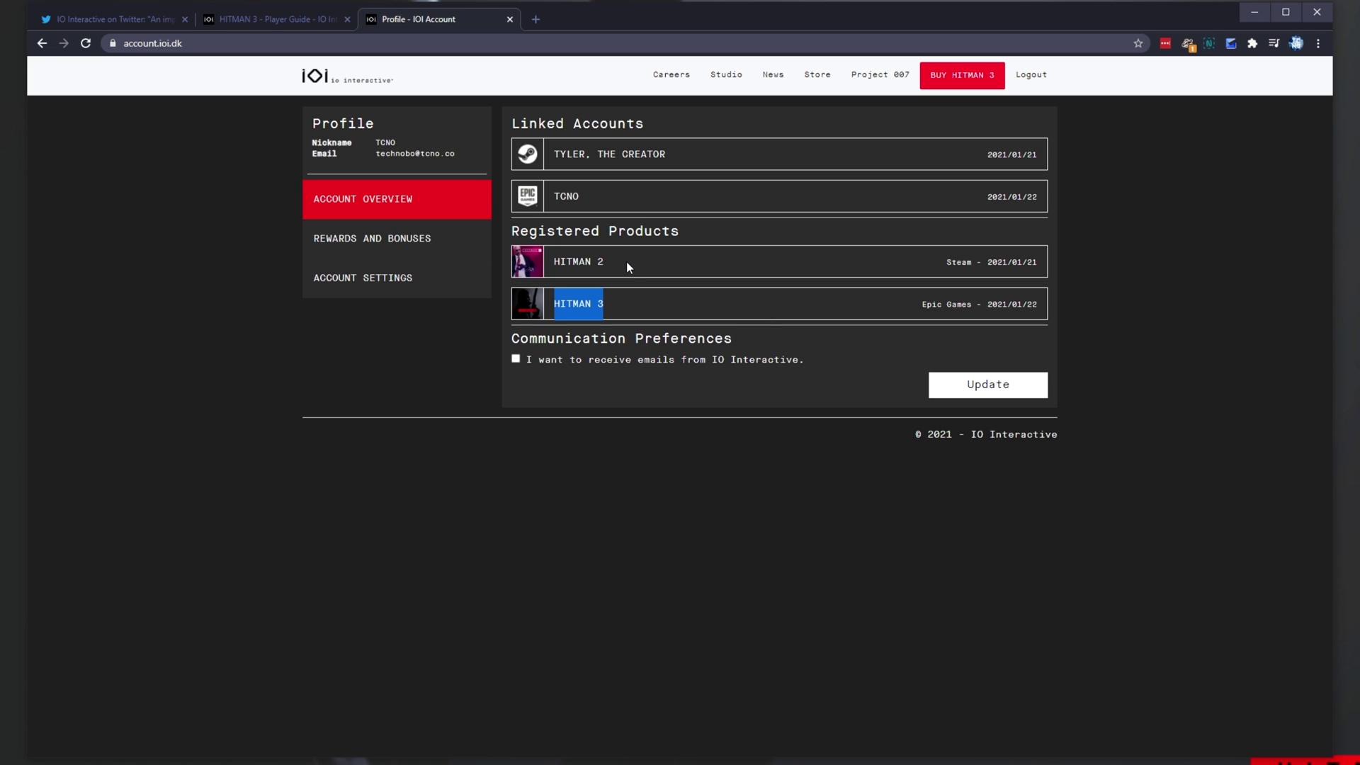
drag(730, 313, 648, 303)
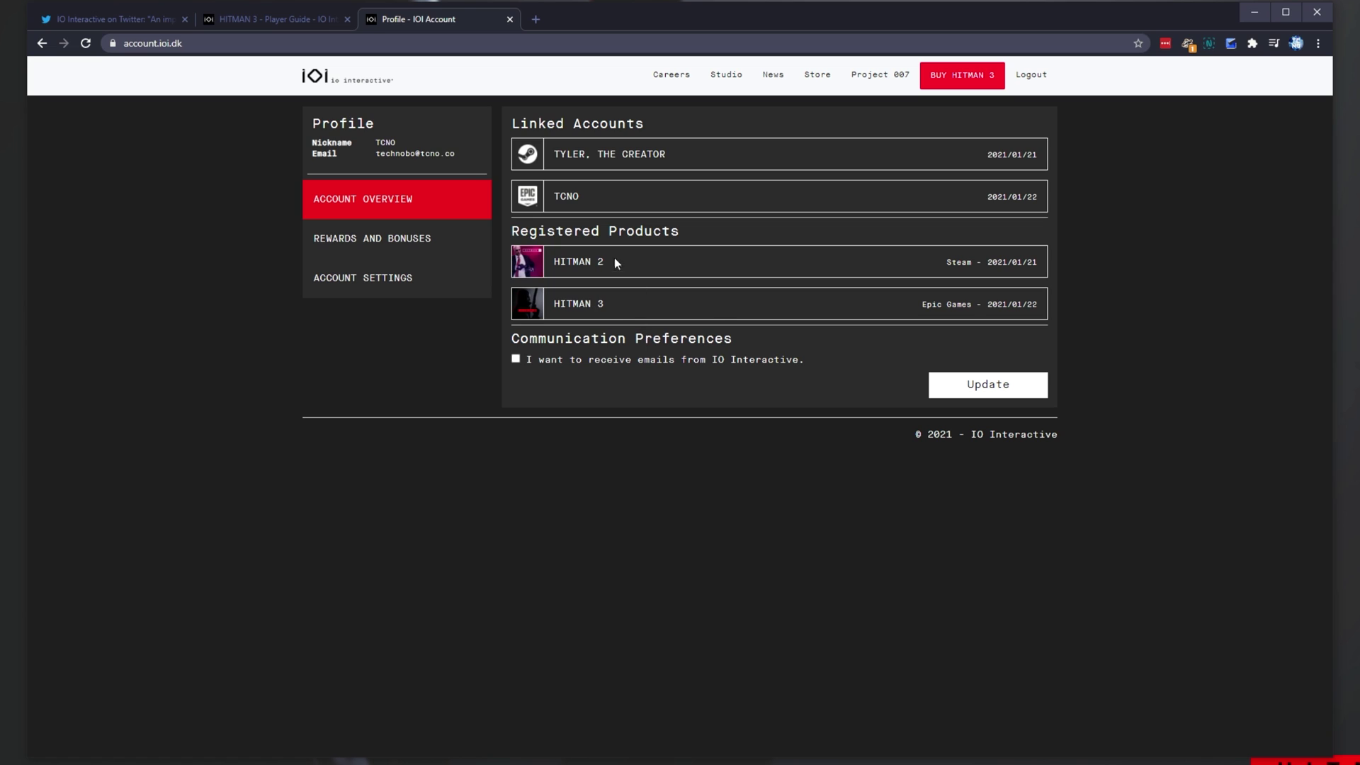
double_click(578, 306)
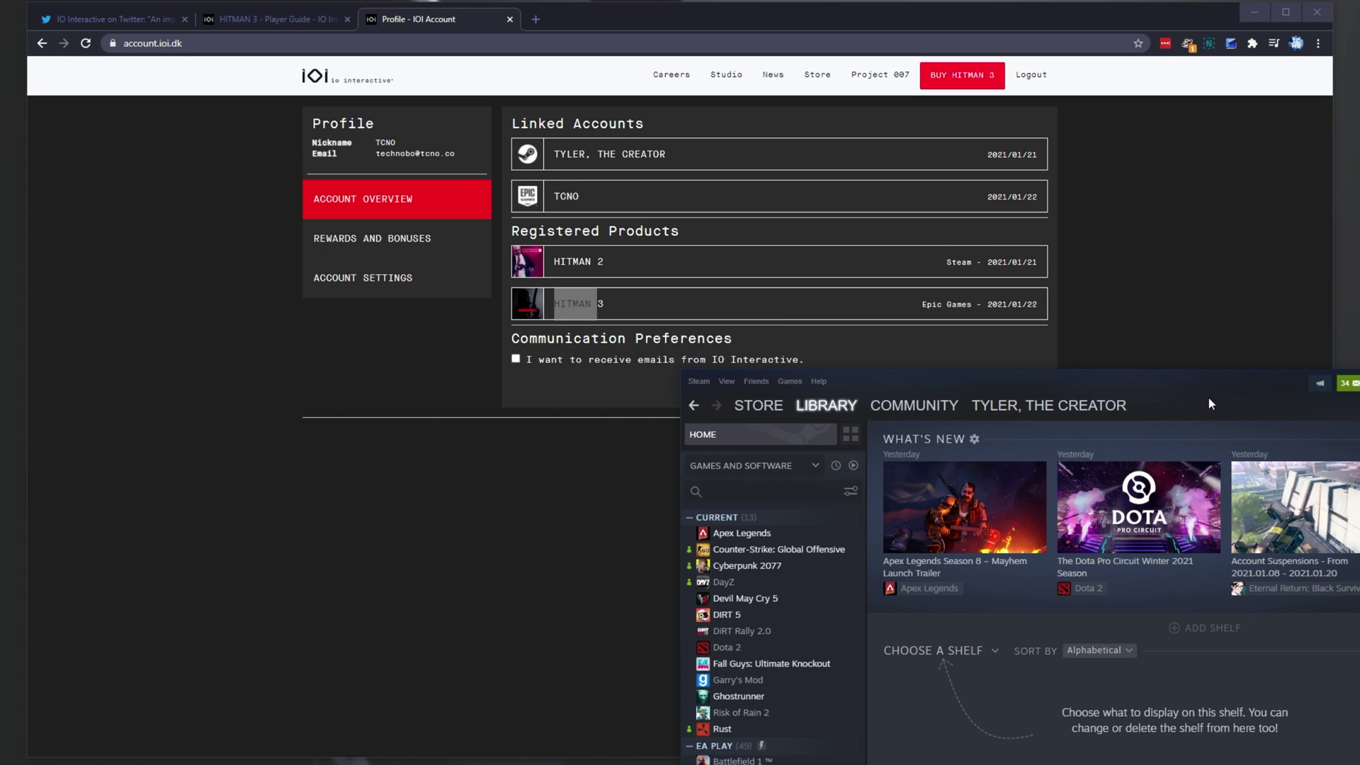
Filter the Steam library by 'hitman' and launch the original HITMAN.
drag(1208, 402, 773, 177)
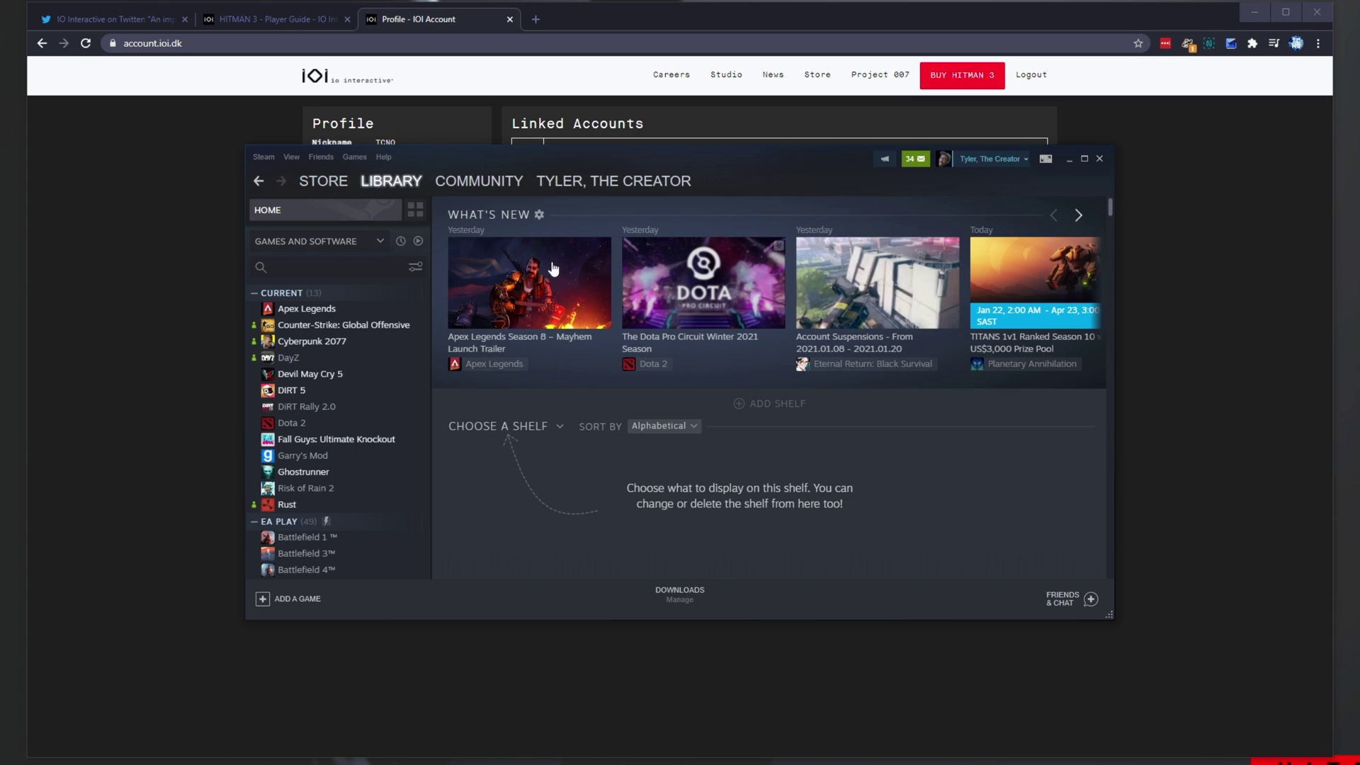
click(353, 273)
text(hitman)
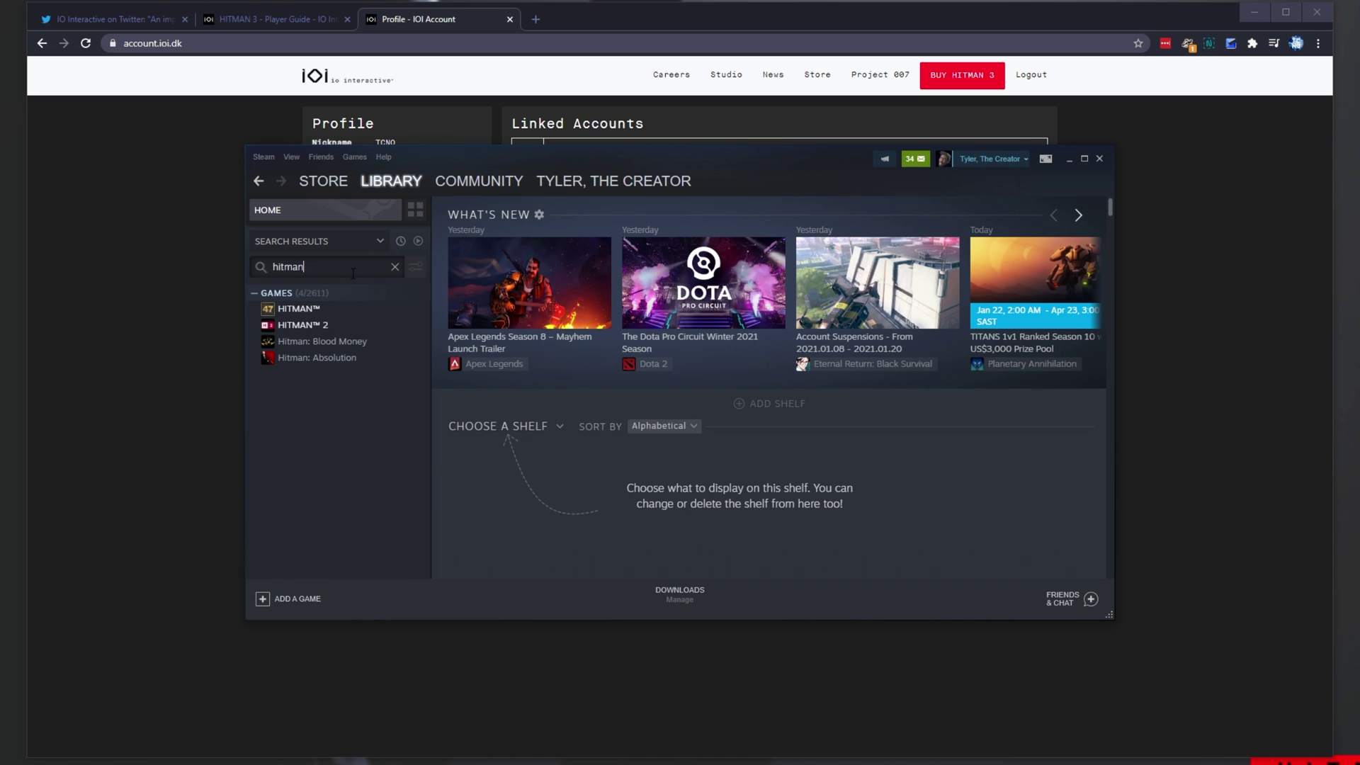
click(328, 325)
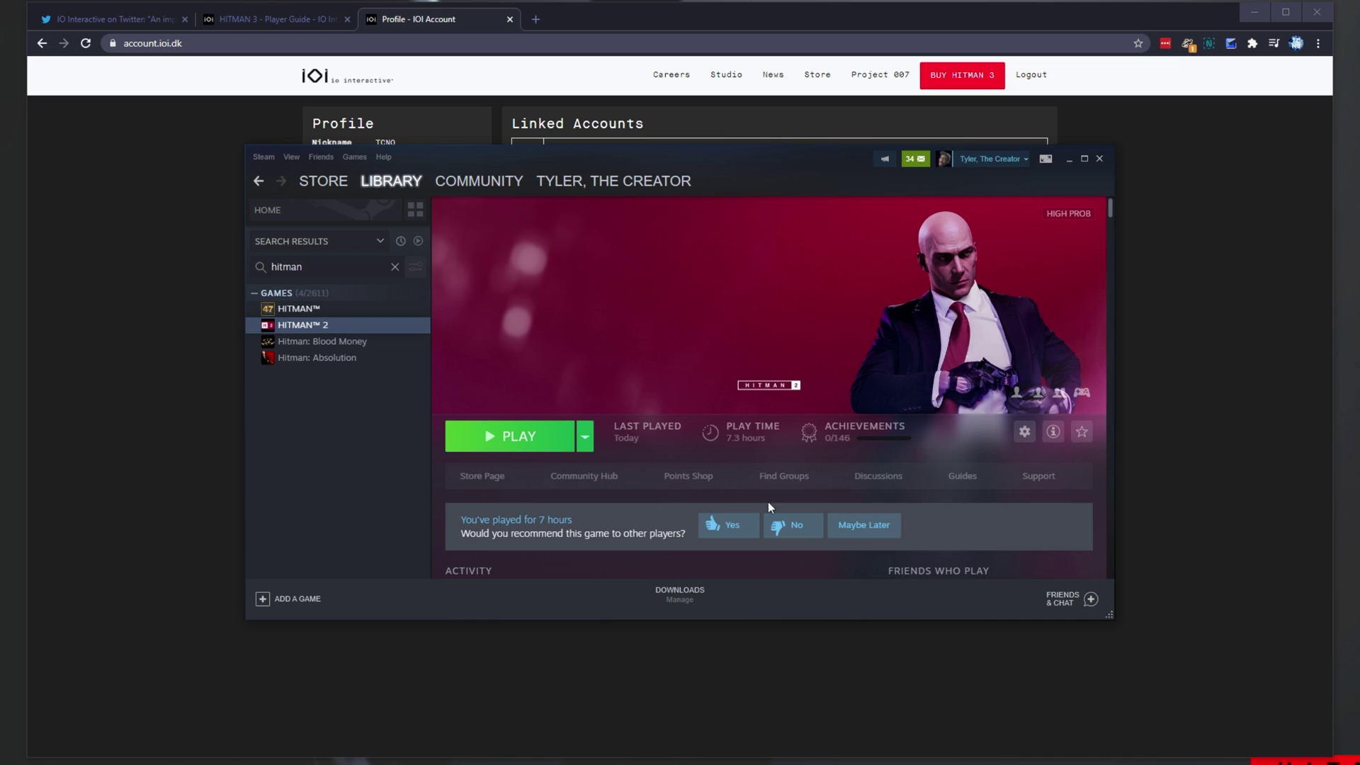
click(403, 309)
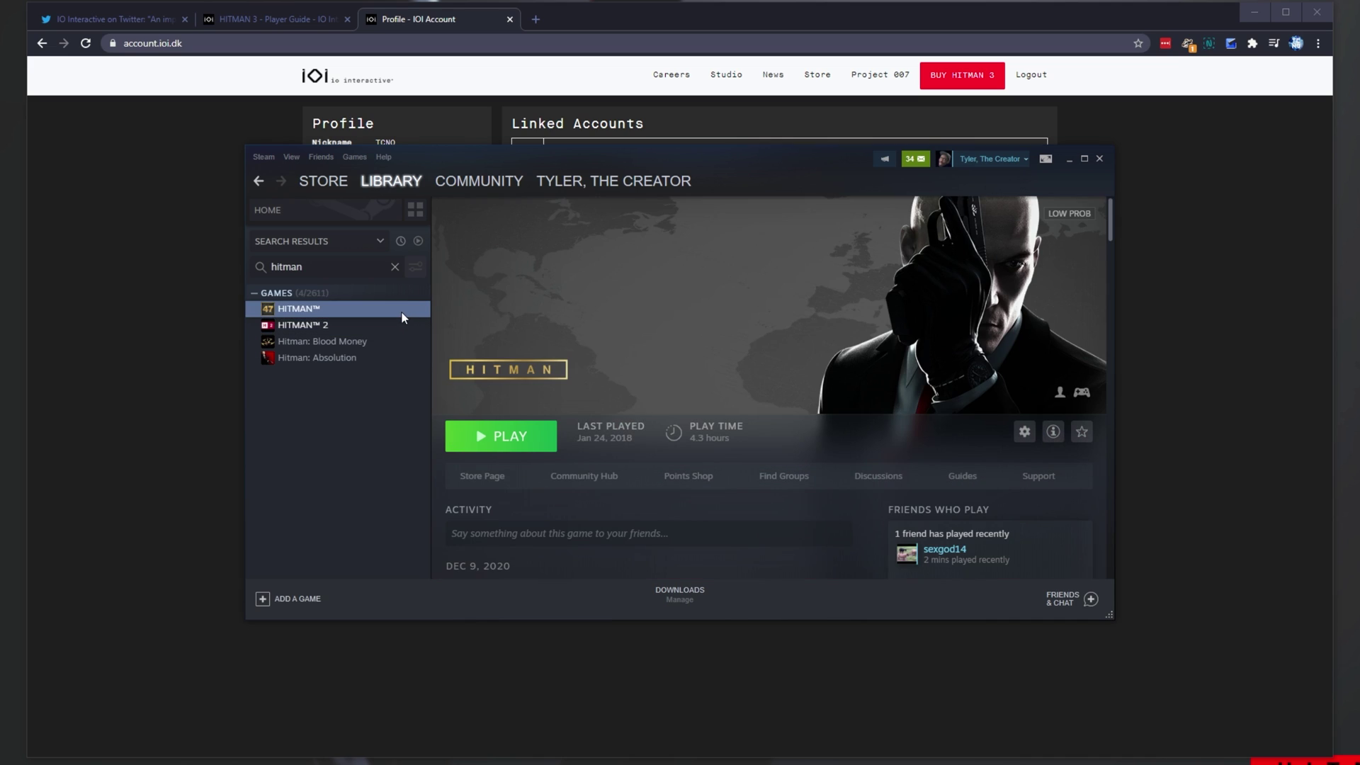
click(1069, 161)
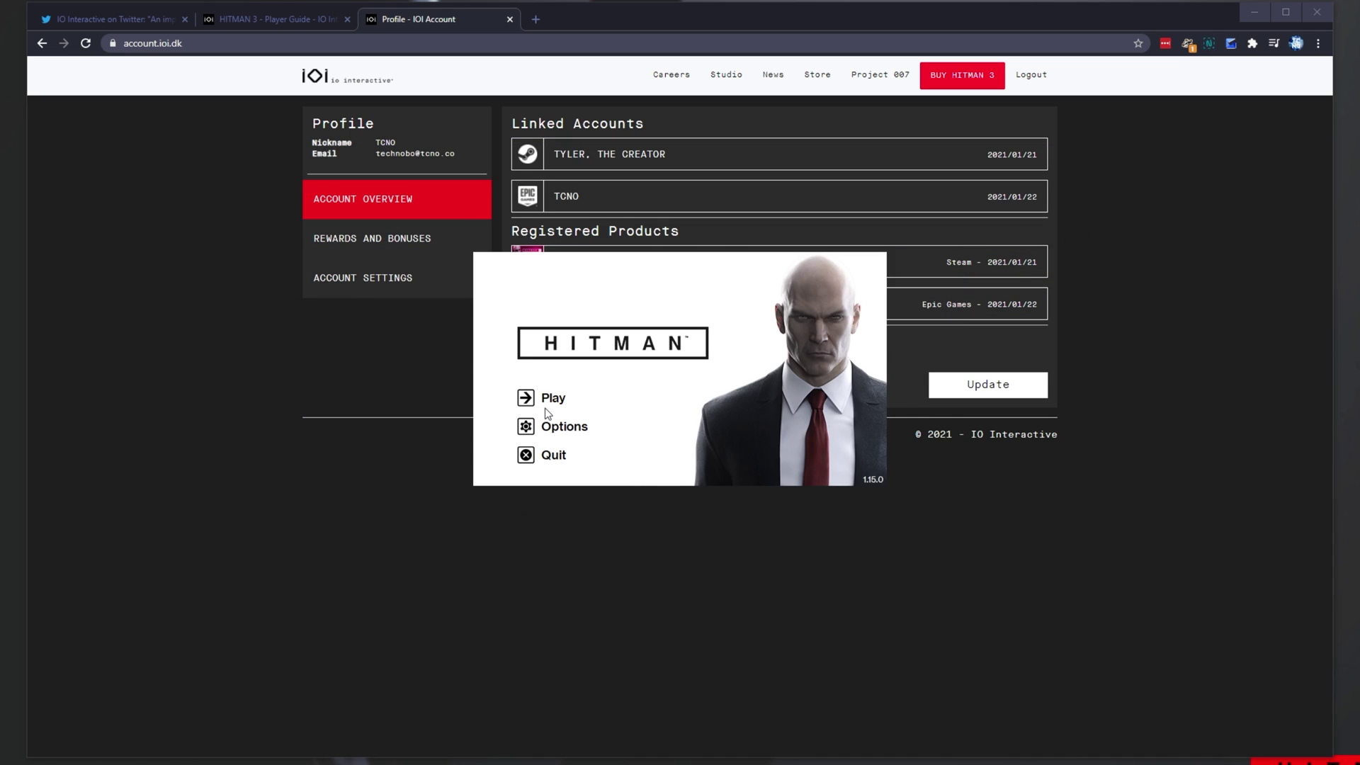
Set HITMAN's fullscreen resolution to 2560 x 1440 and accept the Privacy Policy.
click(564, 426)
click(753, 301)
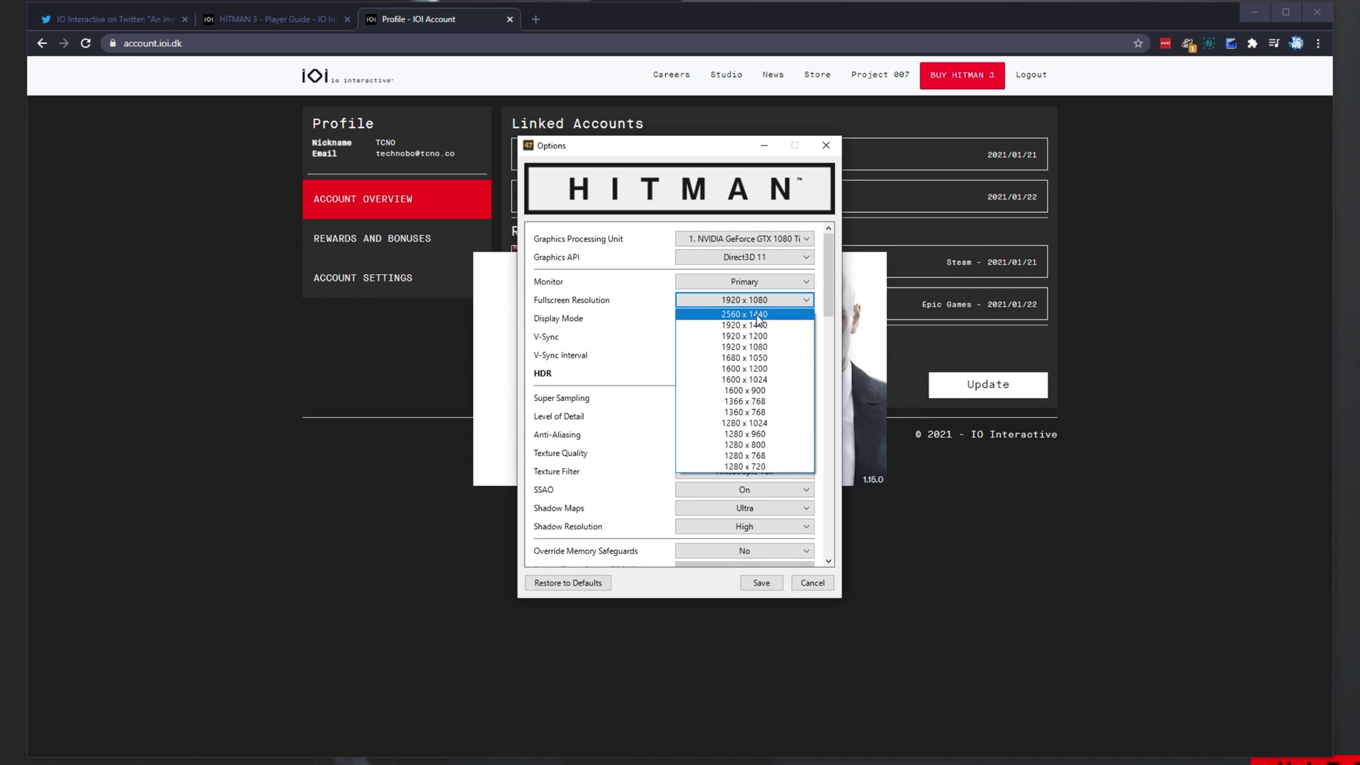
click(758, 322)
click(757, 320)
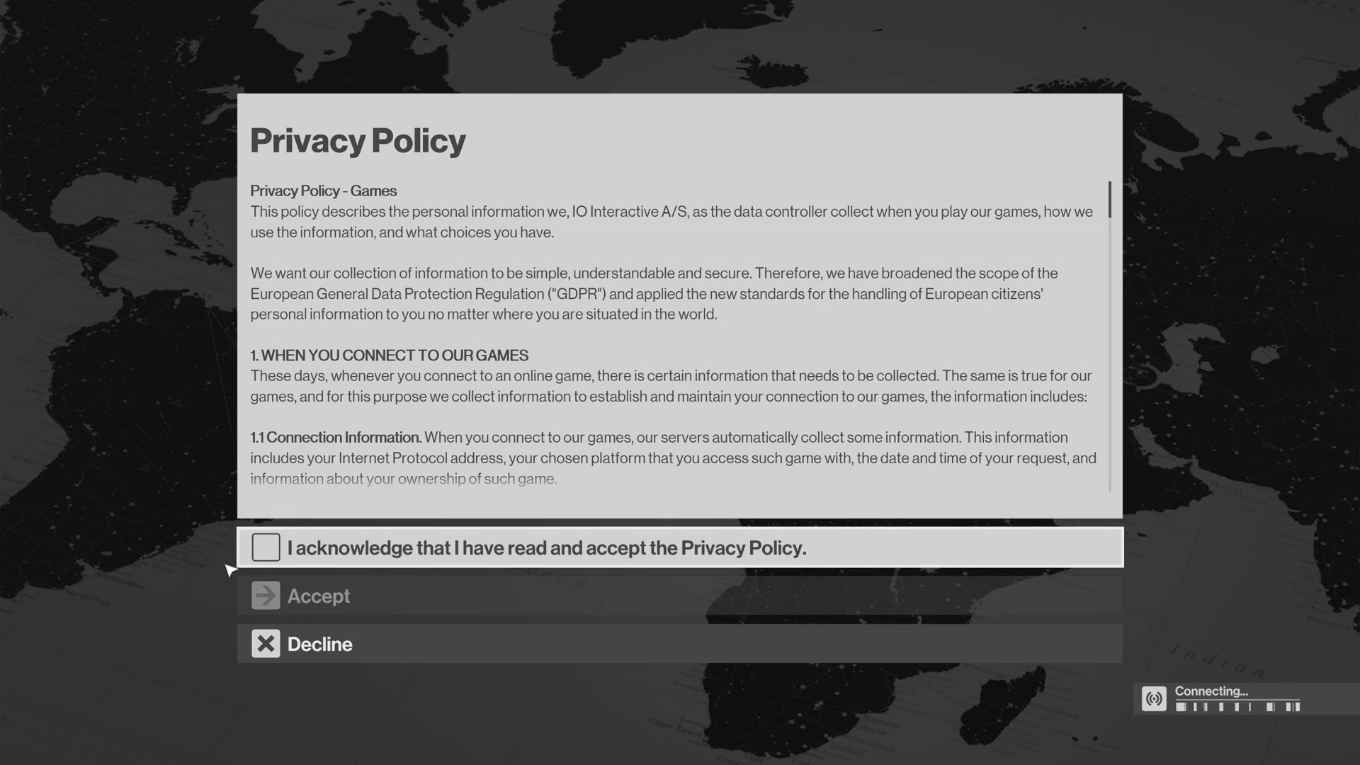
click(256, 549)
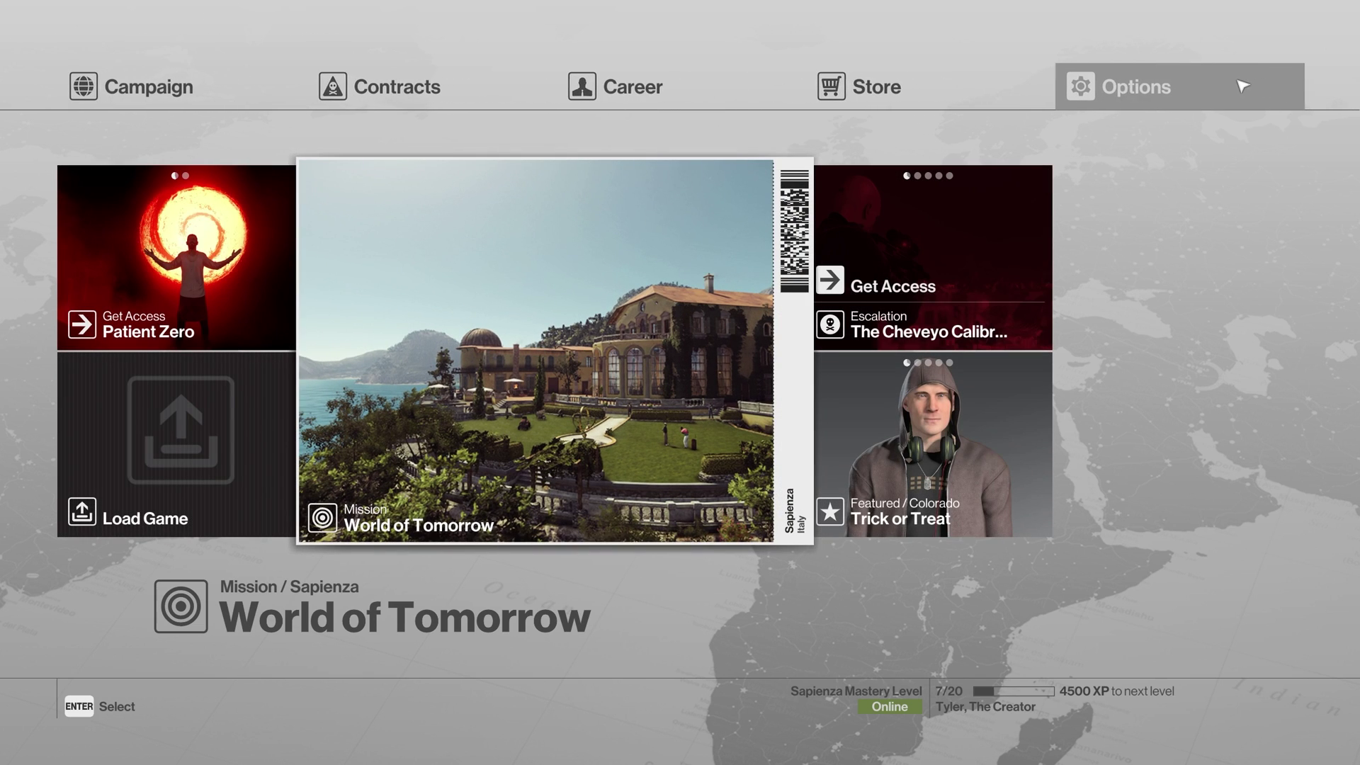
Refresh HITMAN's in-game IOI Account link and reload the account.ioi.dk profile page.
click(1216, 91)
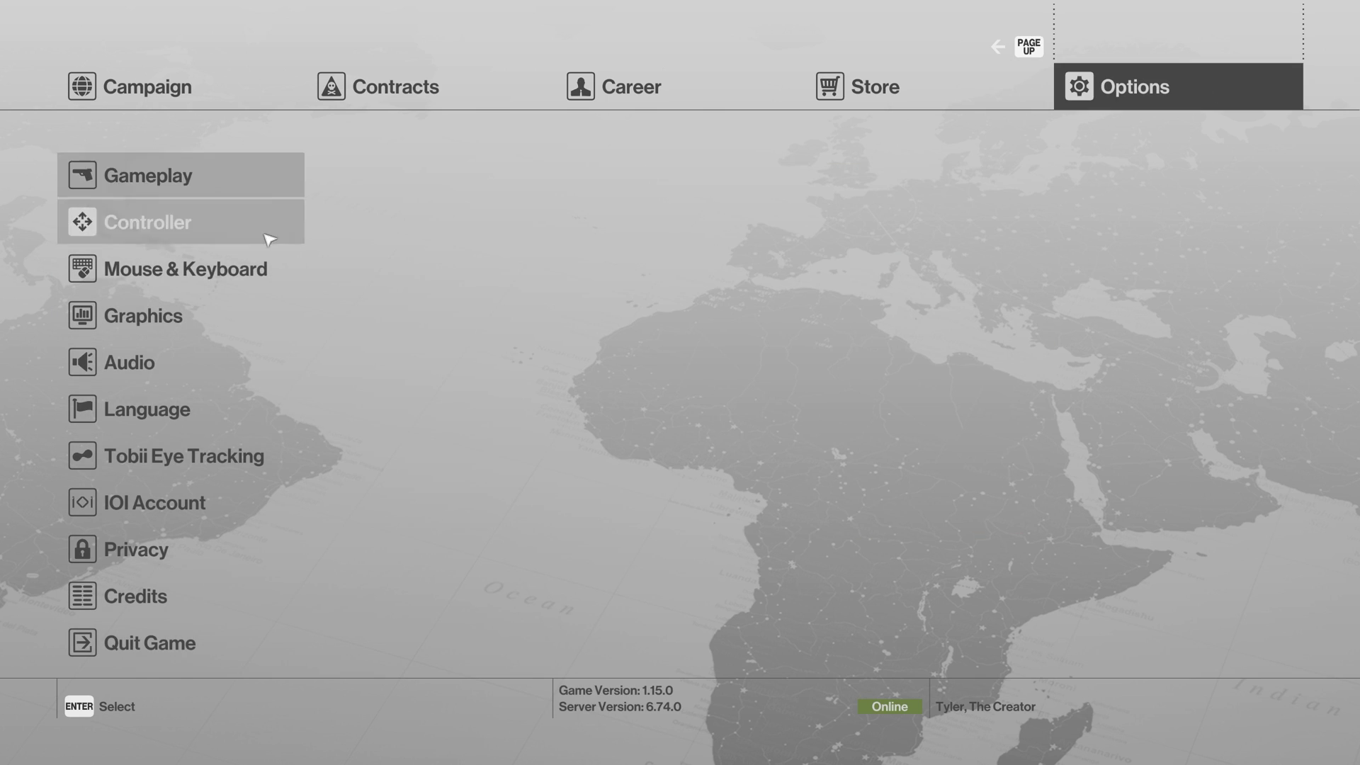
click(183, 501)
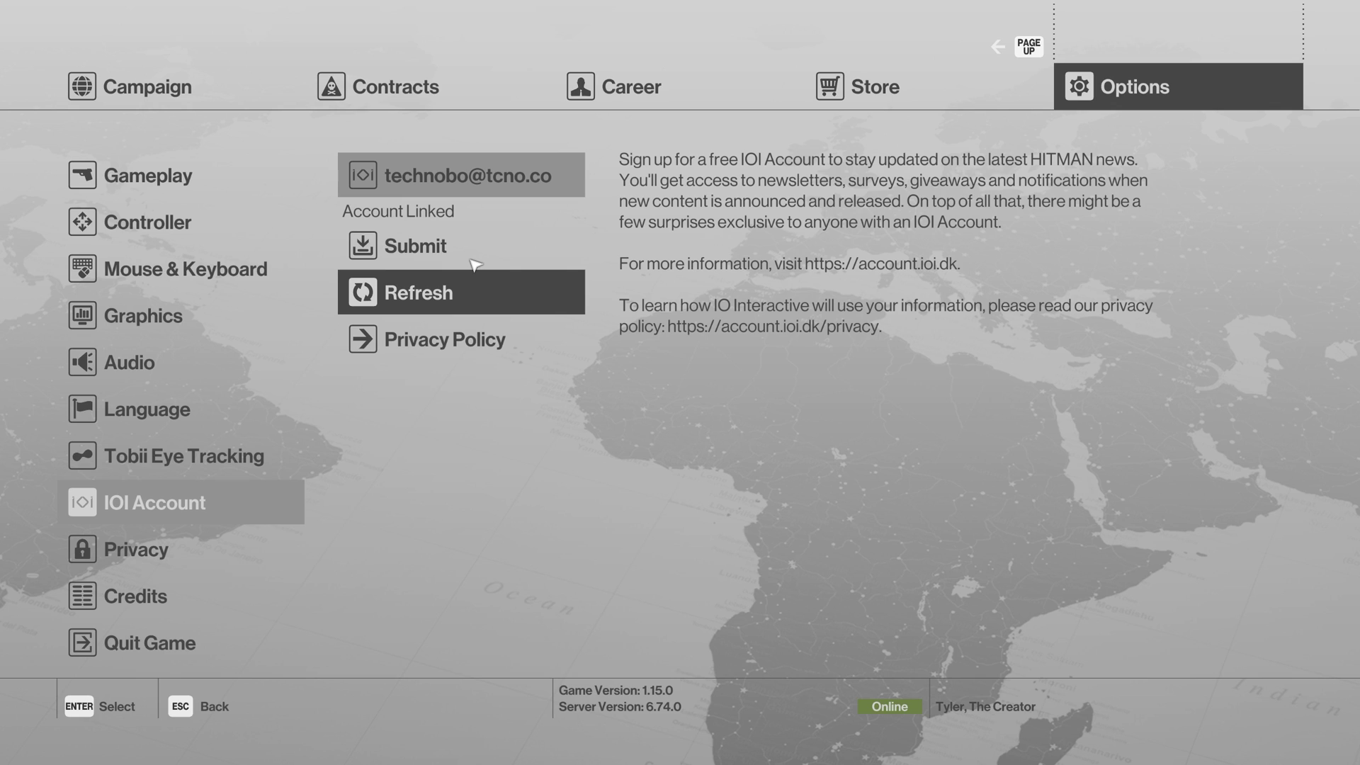
click(528, 291)
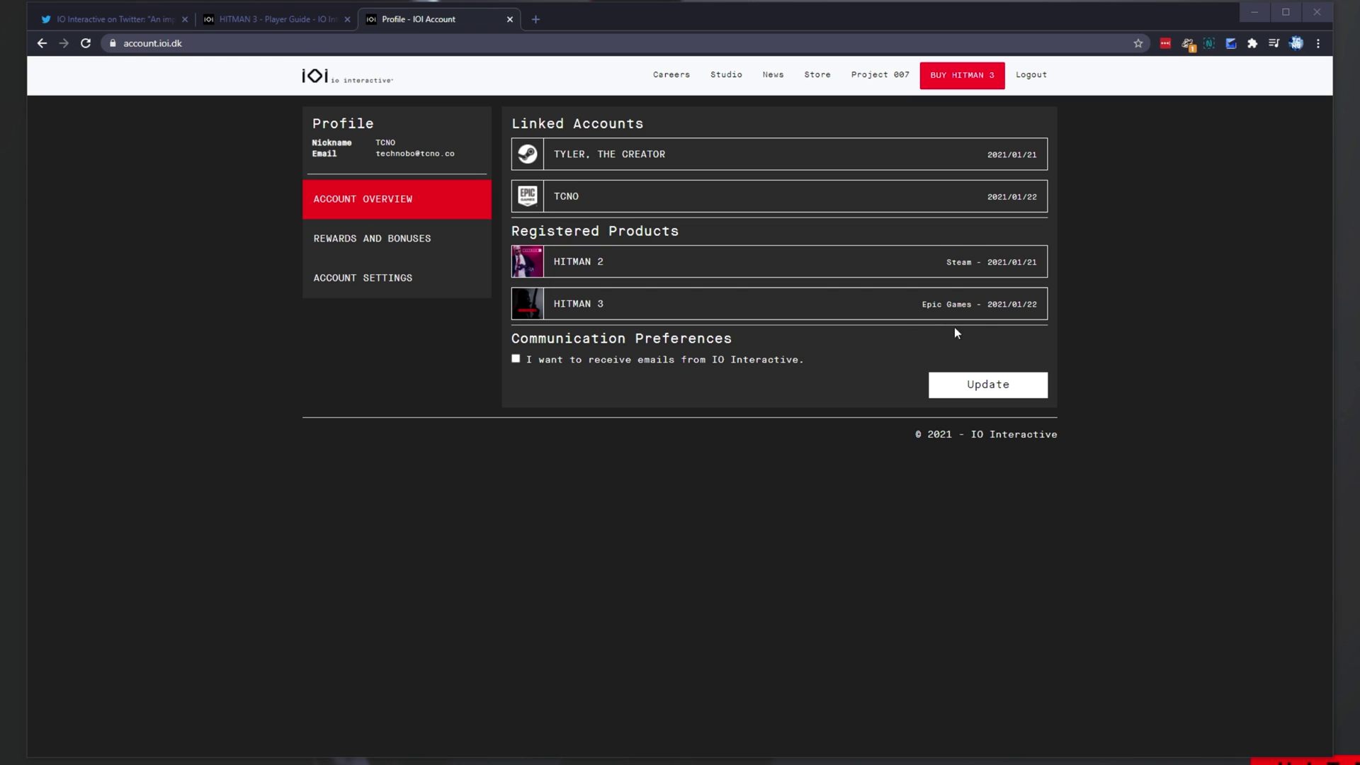
click(85, 43)
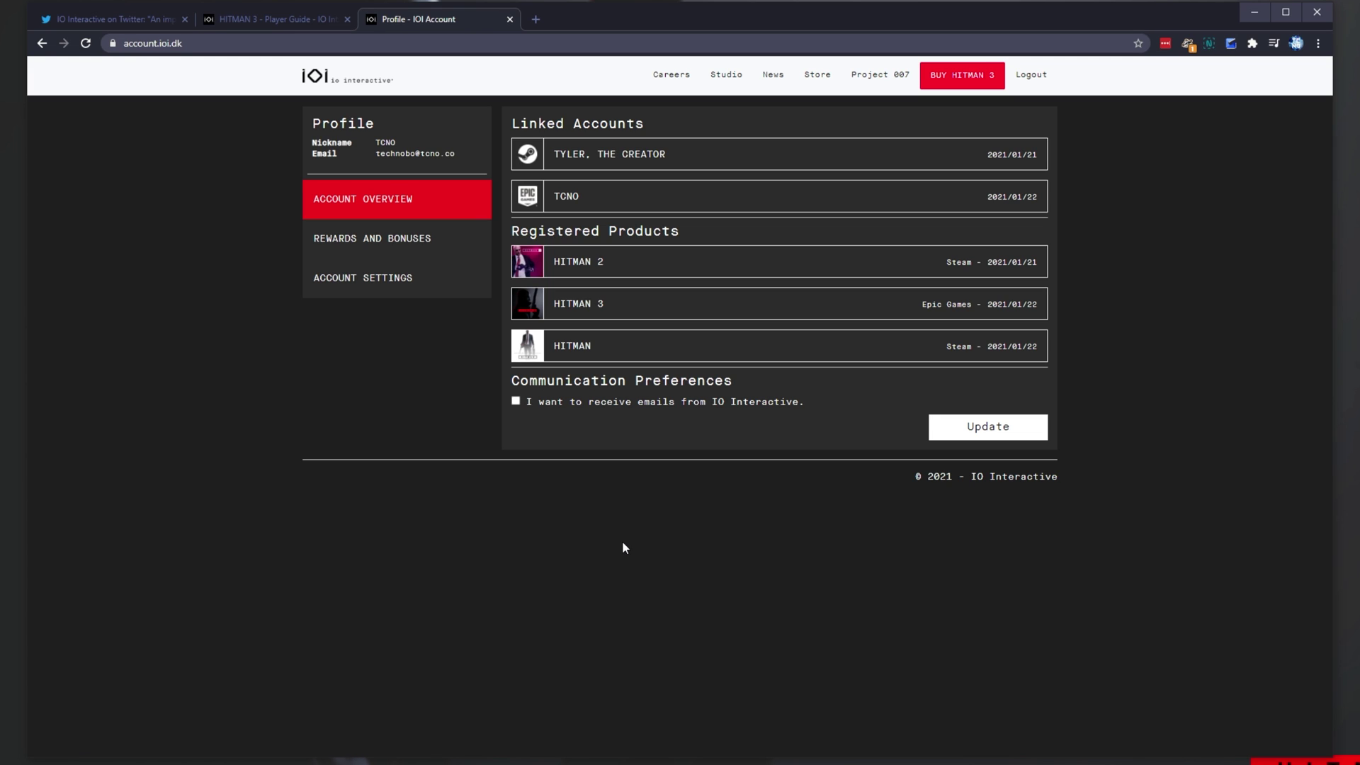
key(alt+Tab)
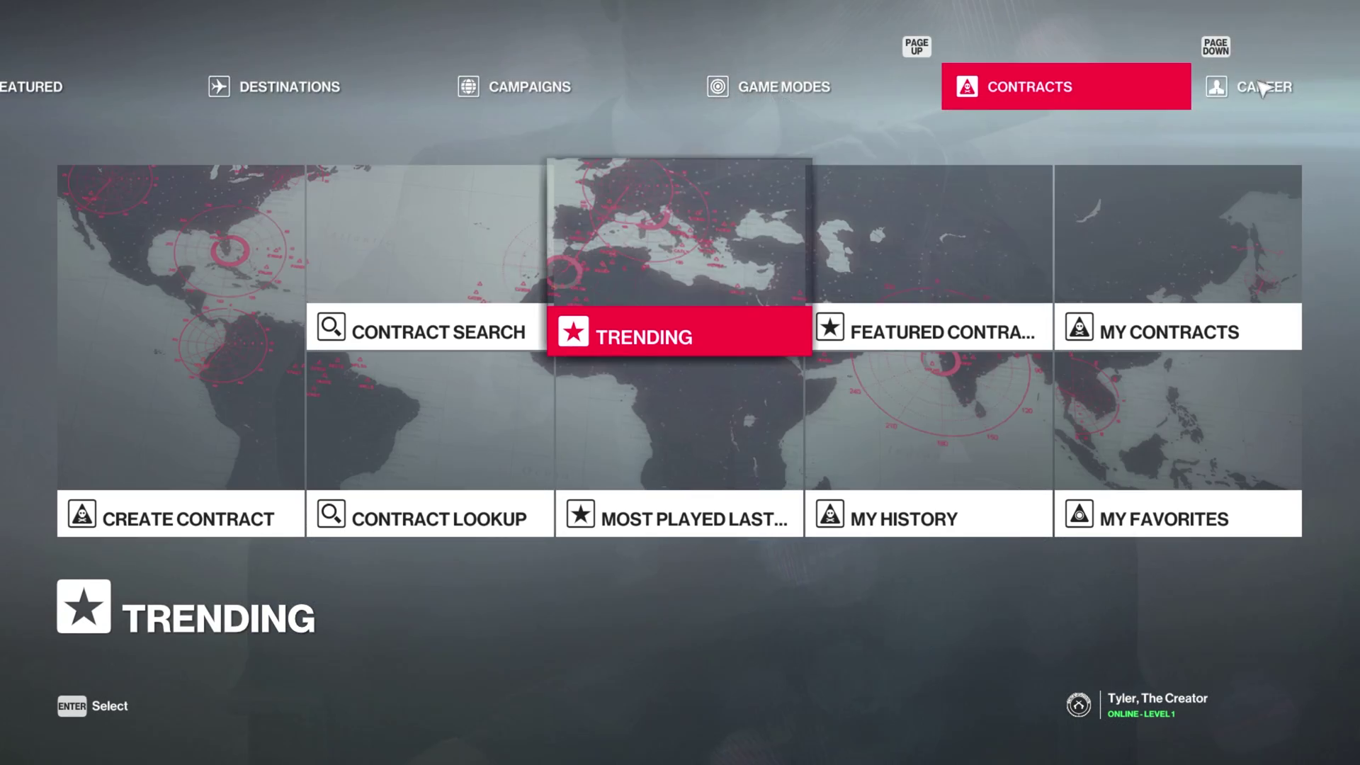
Confirm HITMAN 2's IOI Account settings show 'Account Linked', then go to Career.
click(1209, 95)
click(212, 482)
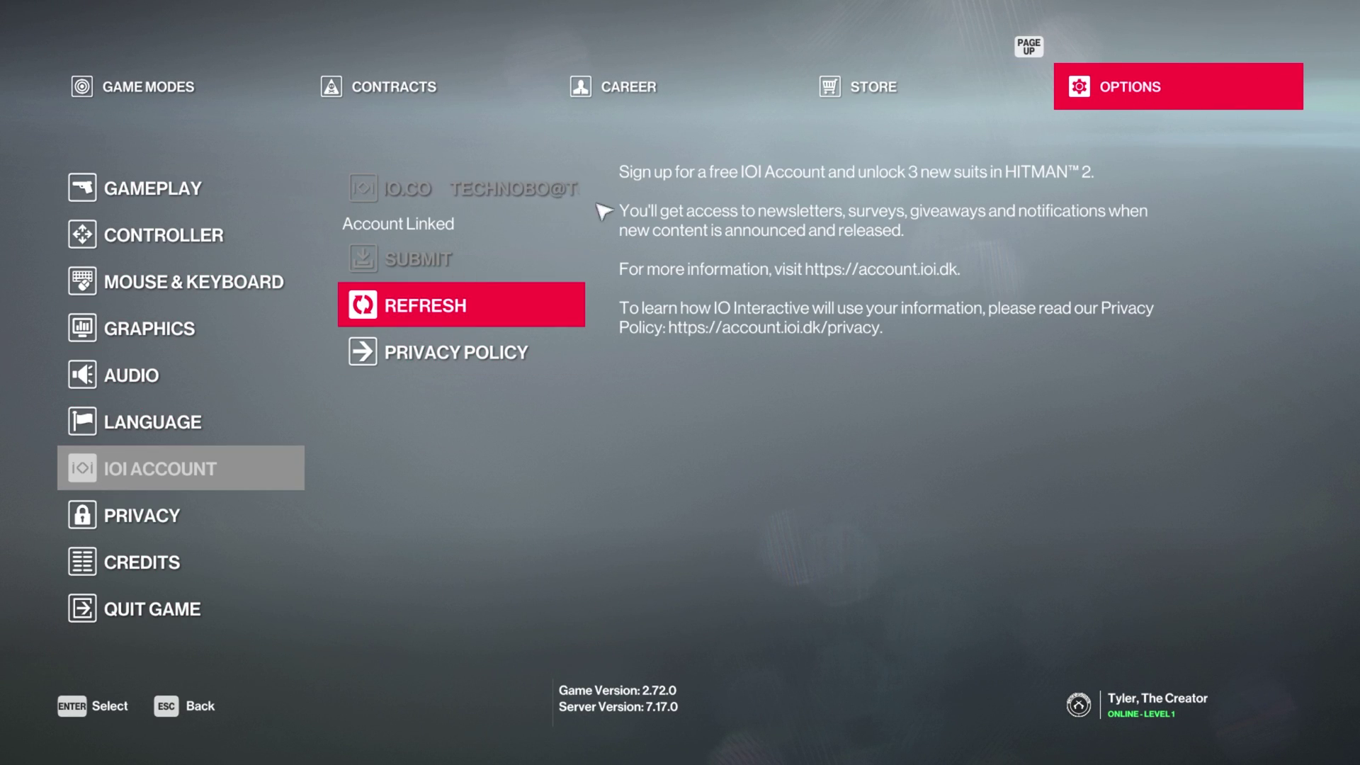
click(637, 87)
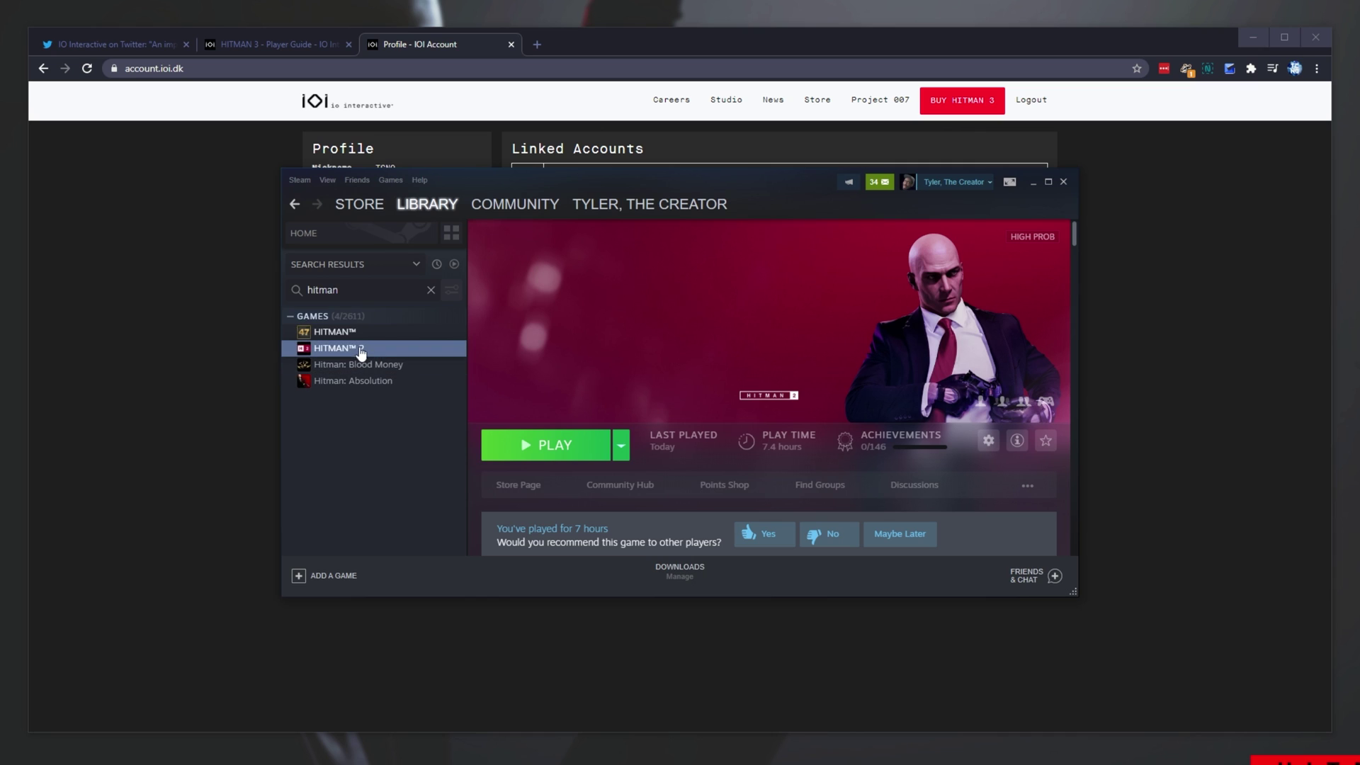
Uninstall the original HITMAN from the Steam library and return to the IOI Account page.
click(354, 338)
right_click(354, 333)
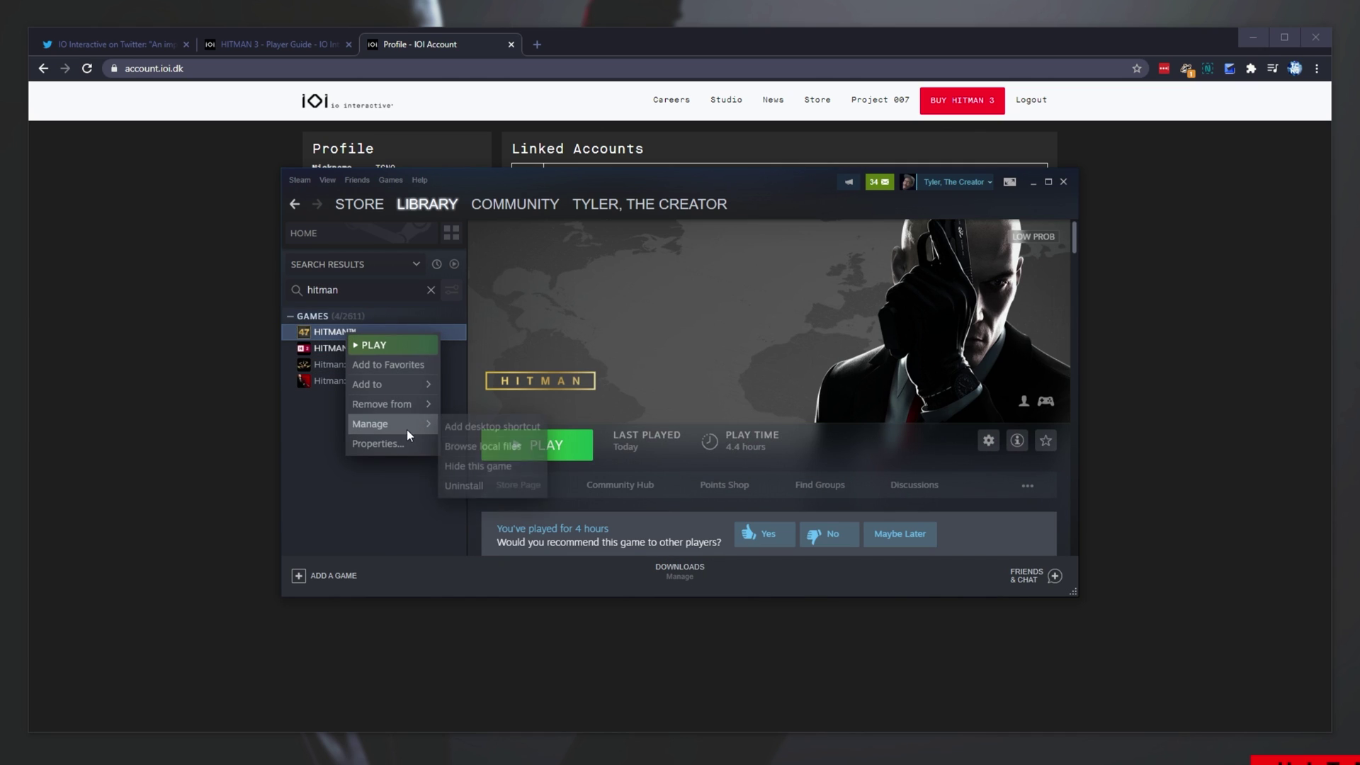
mouse_move(407, 425)
click(510, 486)
click(629, 443)
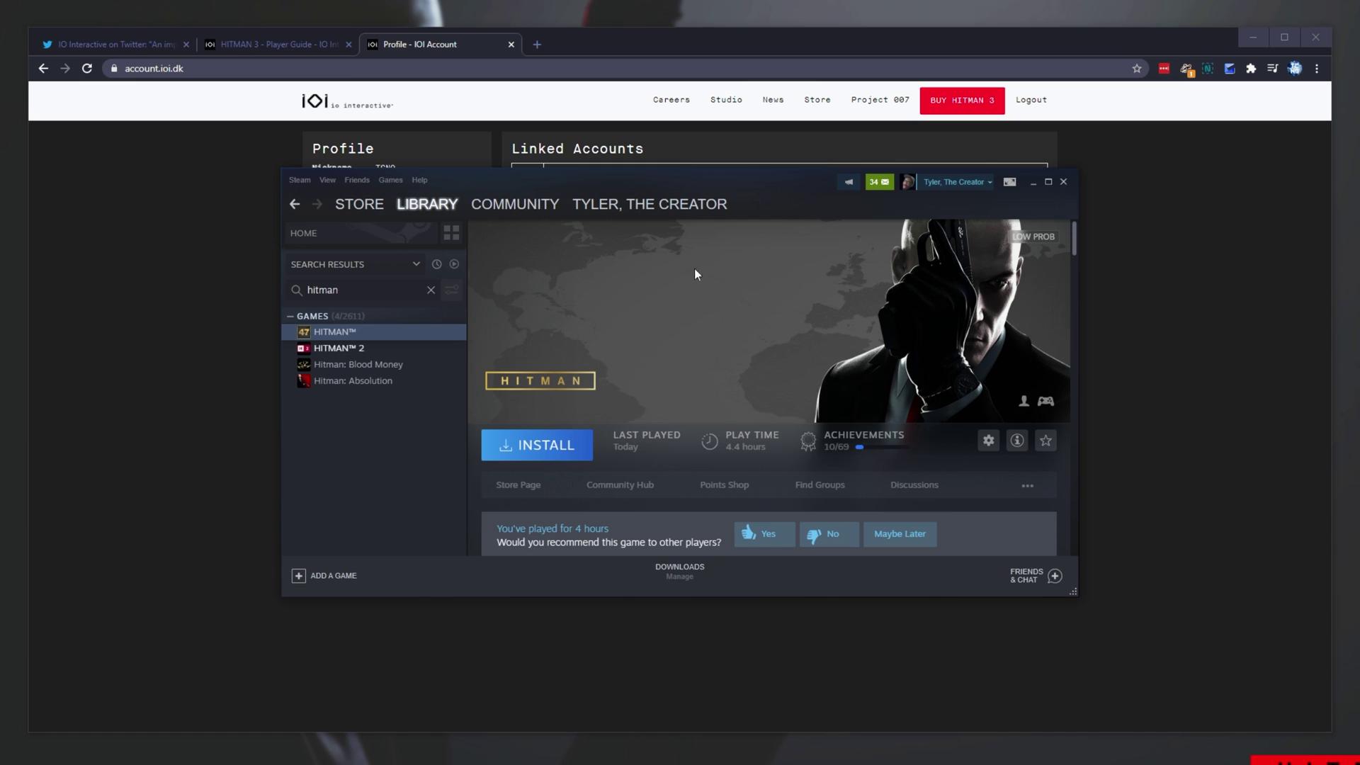
key(alt+Tab)
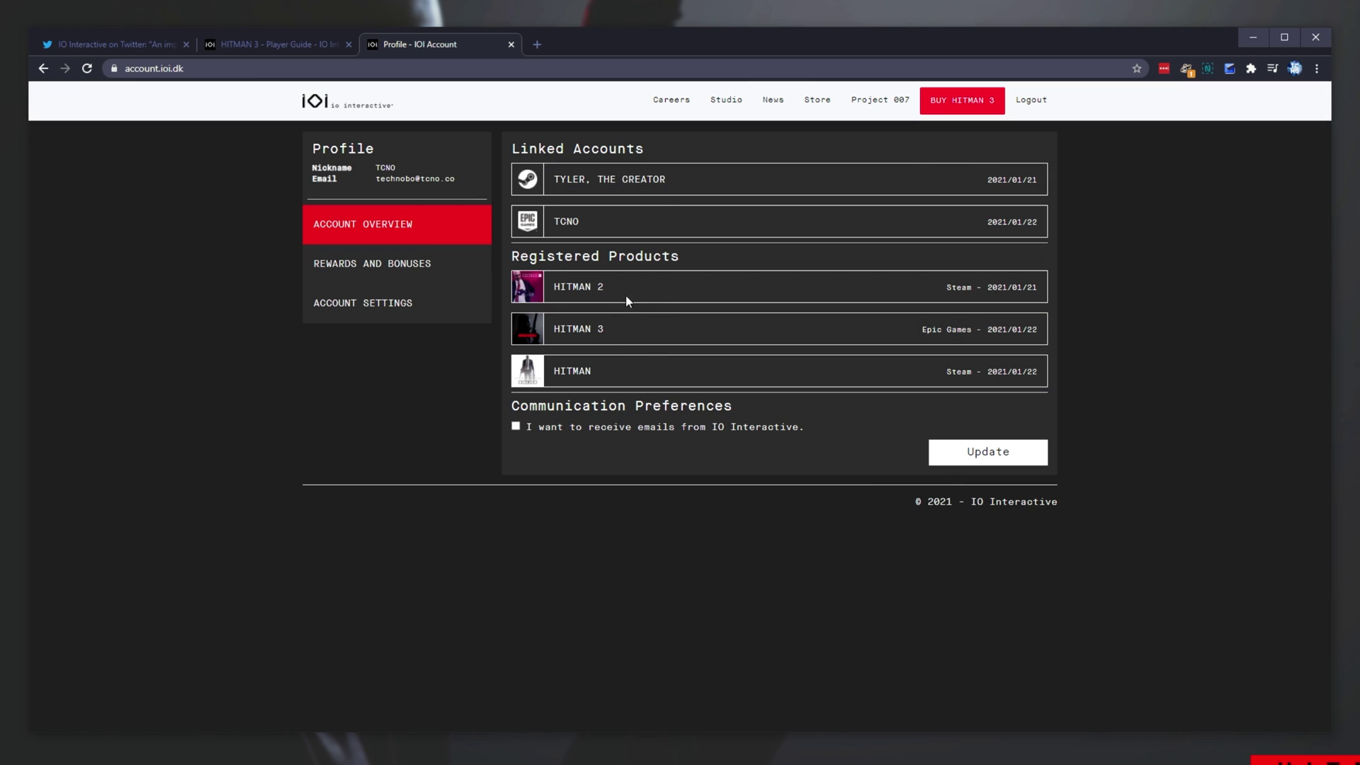
Highlight the HITMAN 2 and HITMAN 3 product names, then view the HITMAN 3 Player Guide.
drag(623, 296, 554, 292)
drag(629, 337, 556, 341)
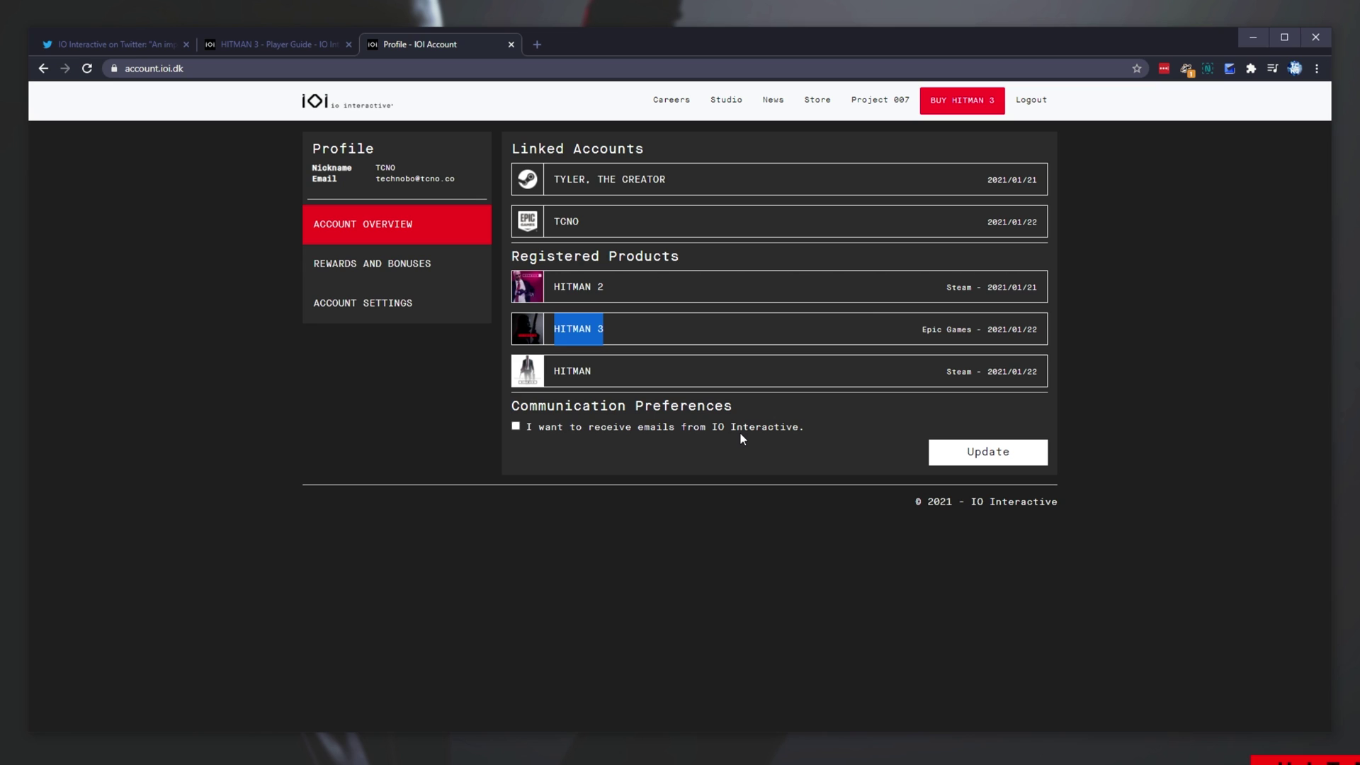
click(282, 47)
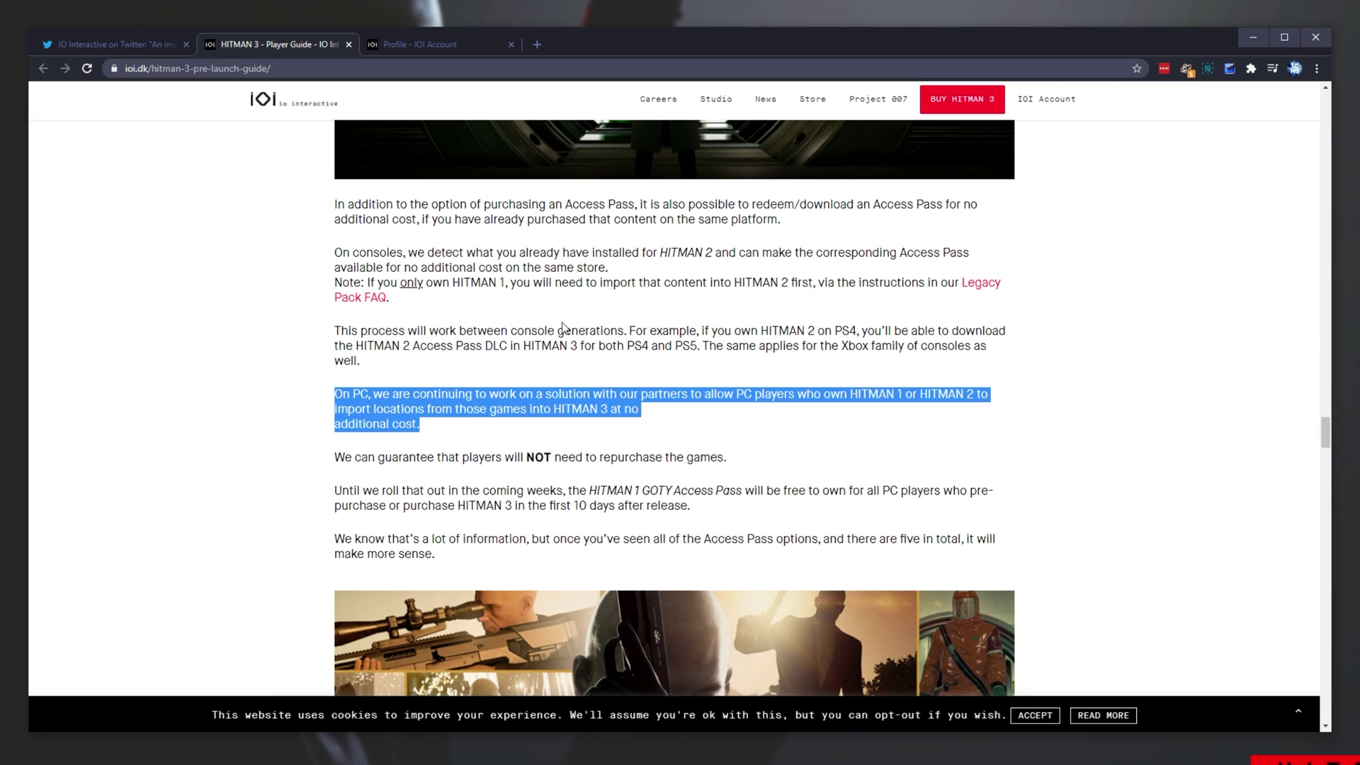
Check the Player Guide's publication date, then return to the News listing.
key(Home)
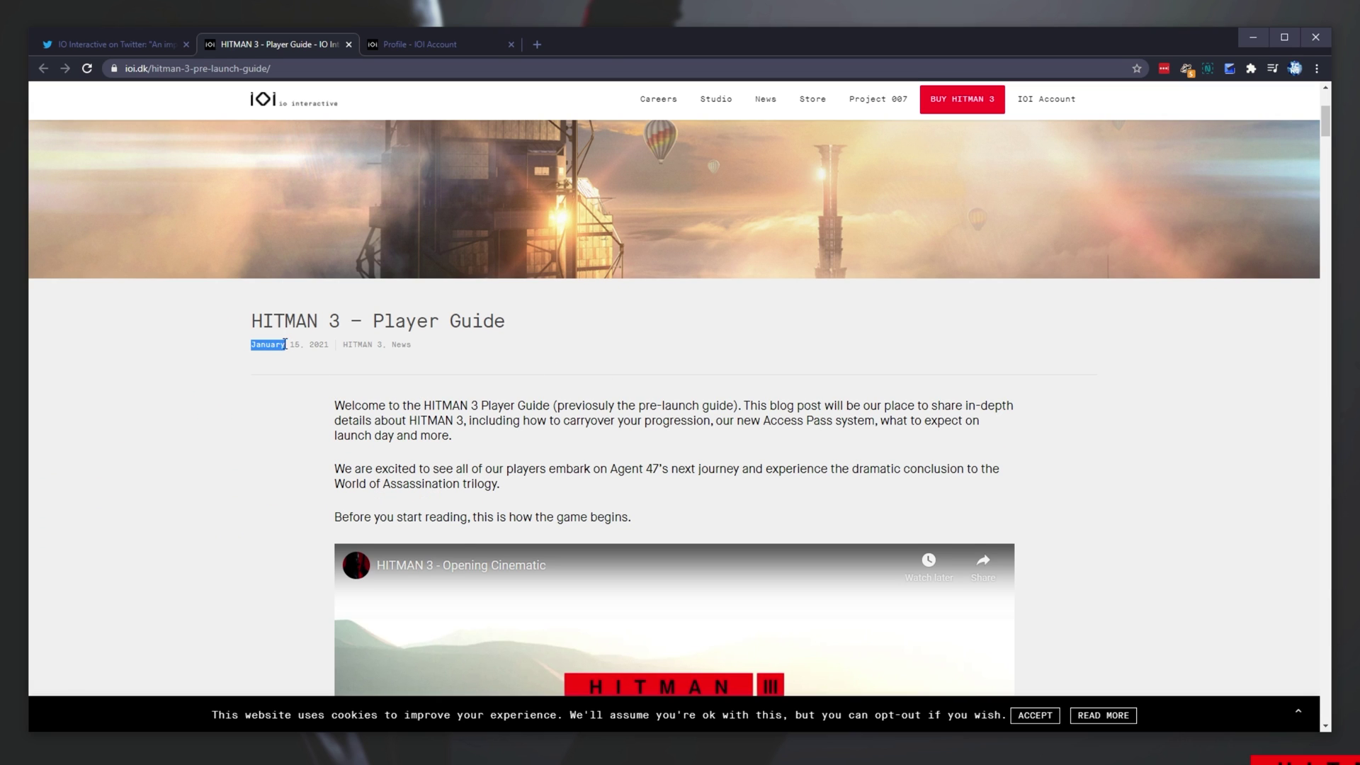
drag(285, 344, 301, 345)
scroll(435, 390, up, 1)
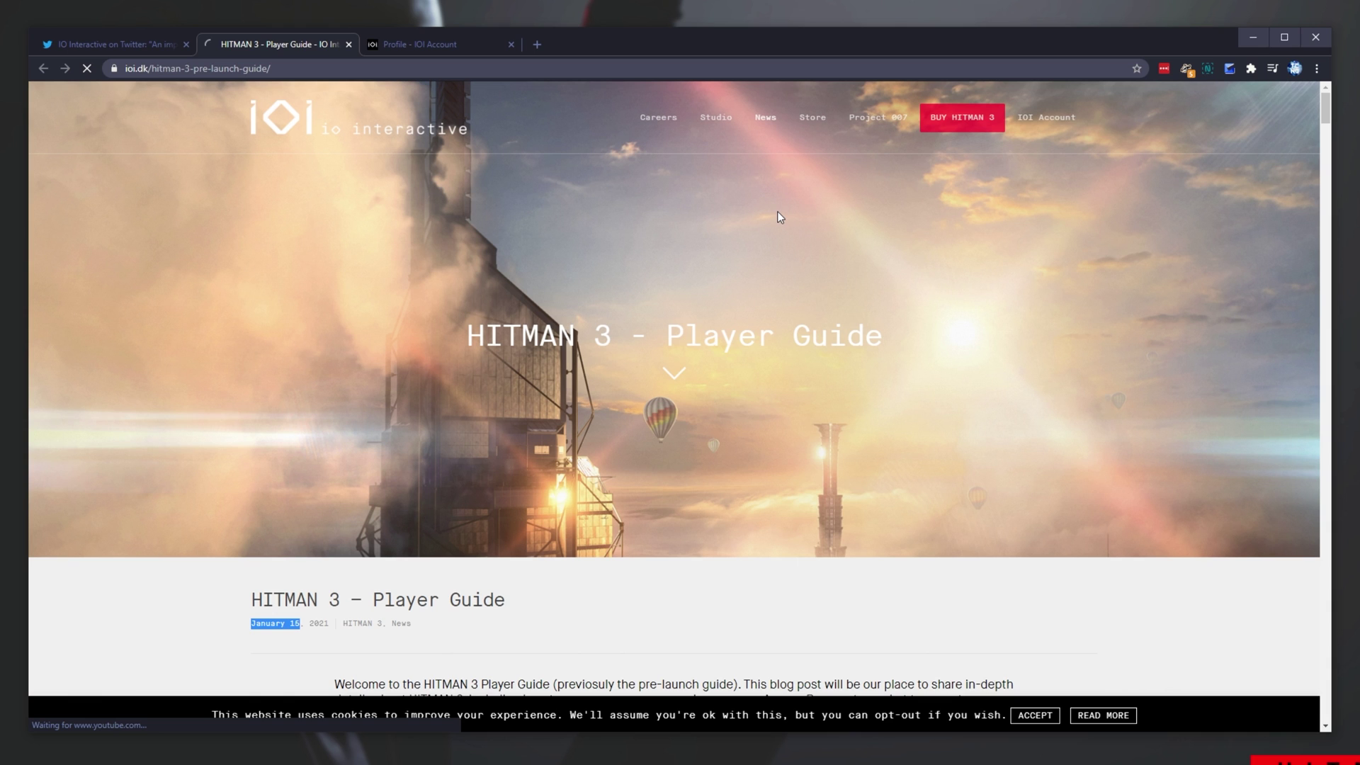
key(alt+Left)
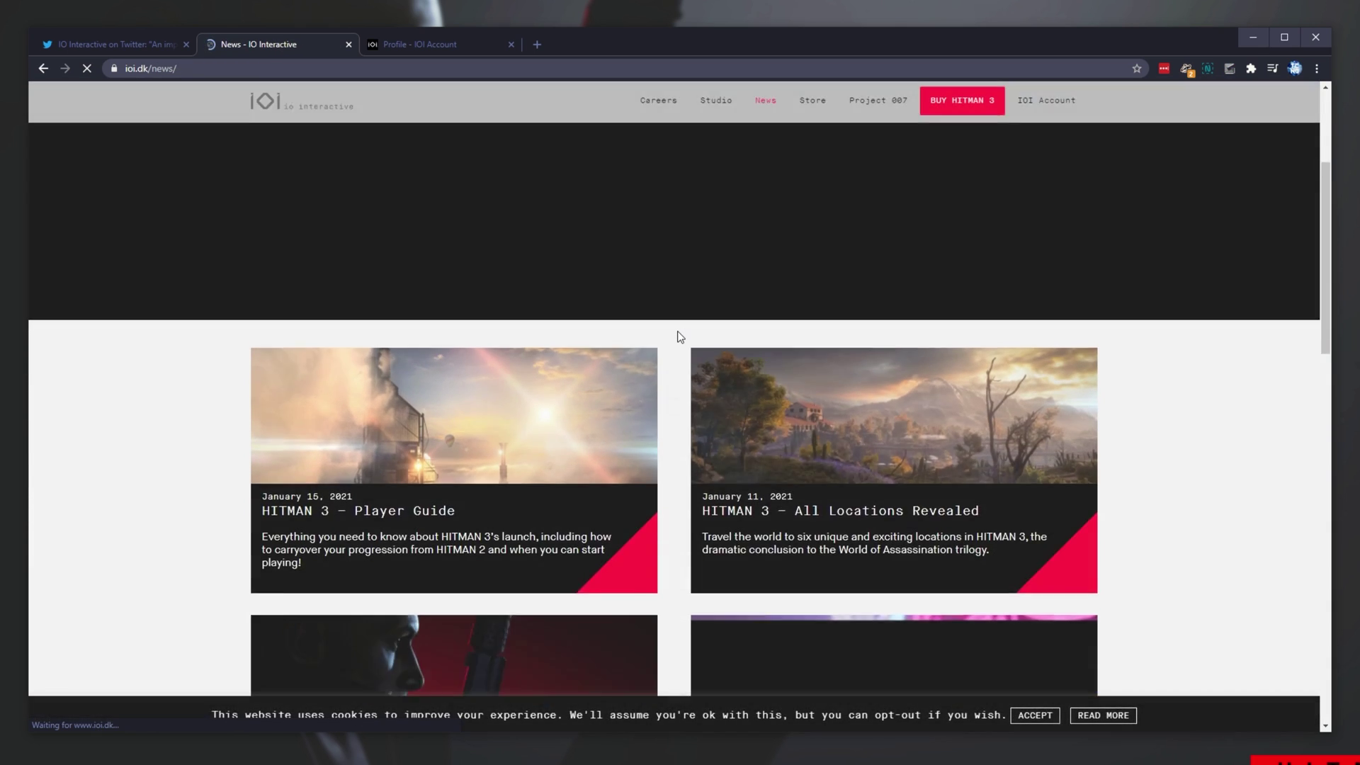
Reopen the HITMAN 3 Player Guide, scroll to Progression Carryover, then bring up the Epic launcher.
scroll(681, 335, down, 1)
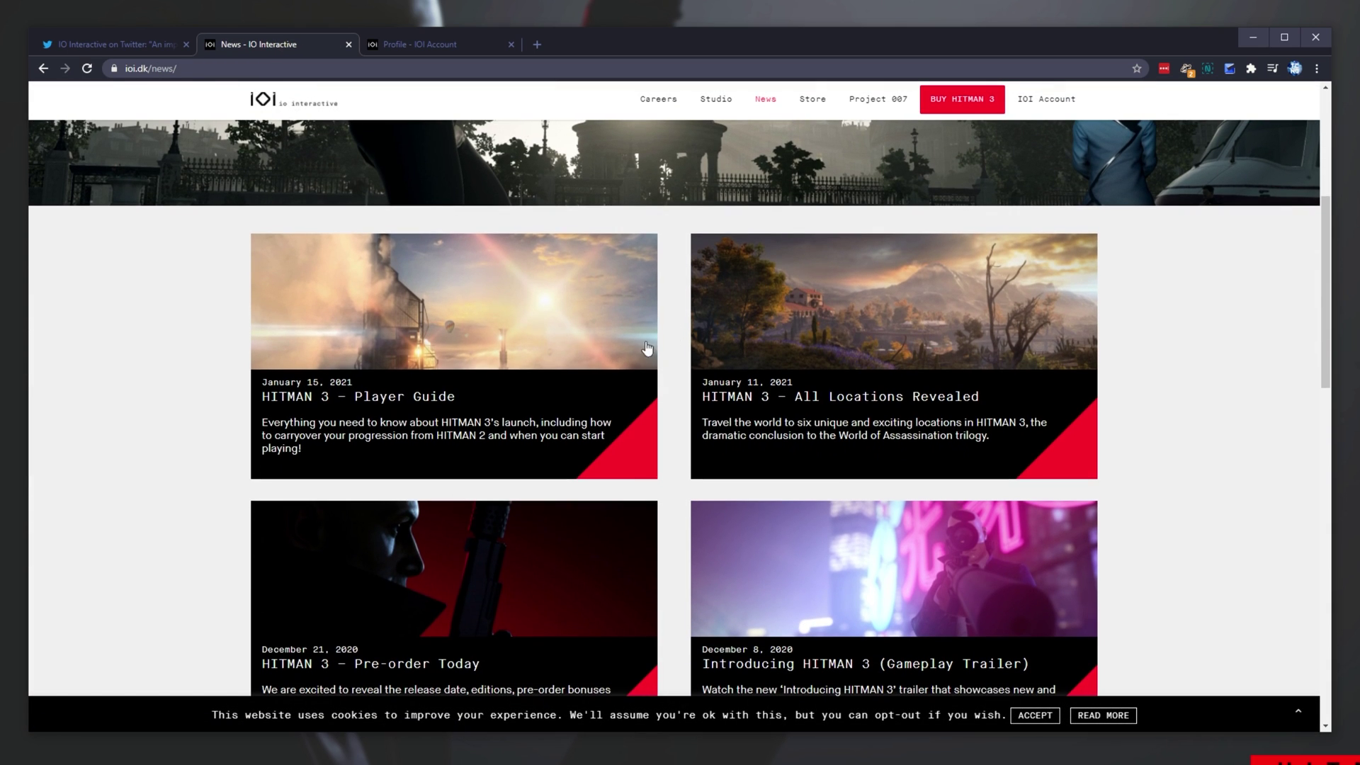
click(615, 360)
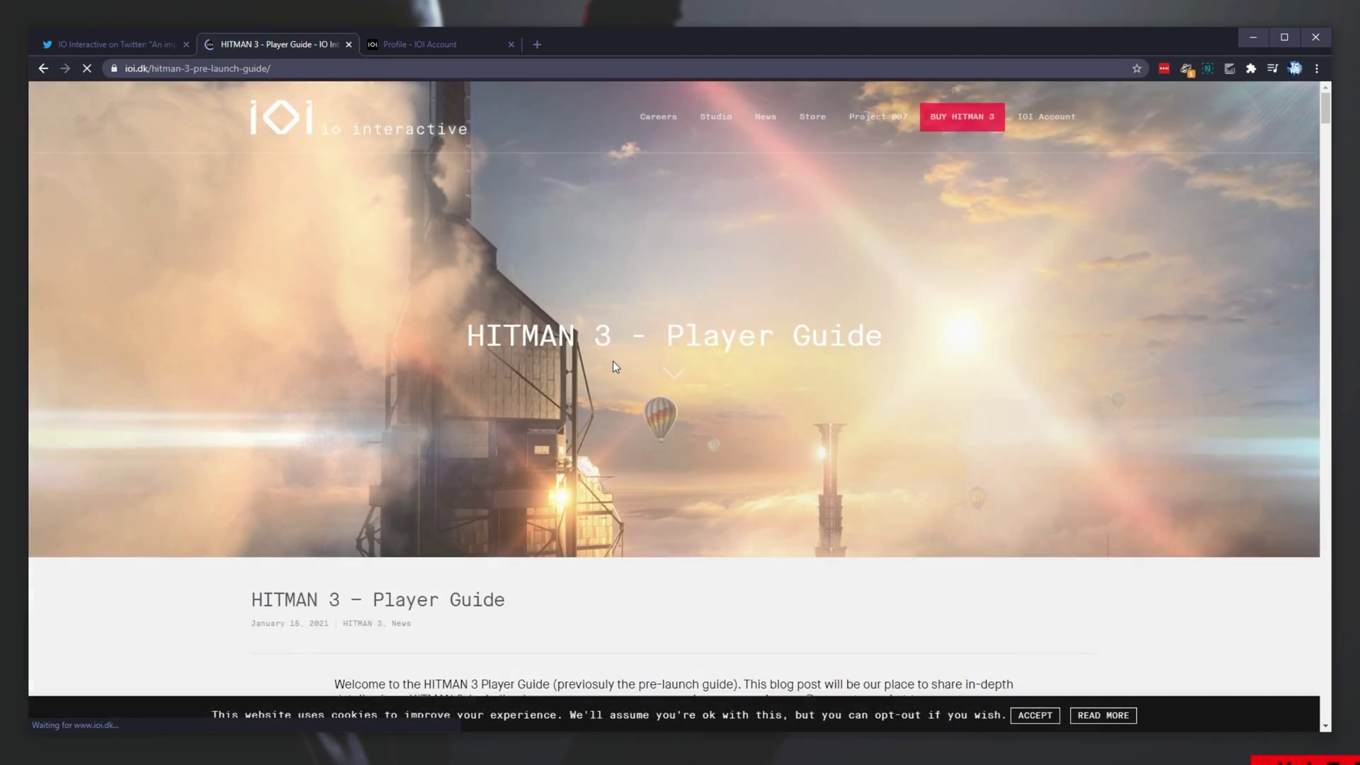
scroll(614, 359, down, 20)
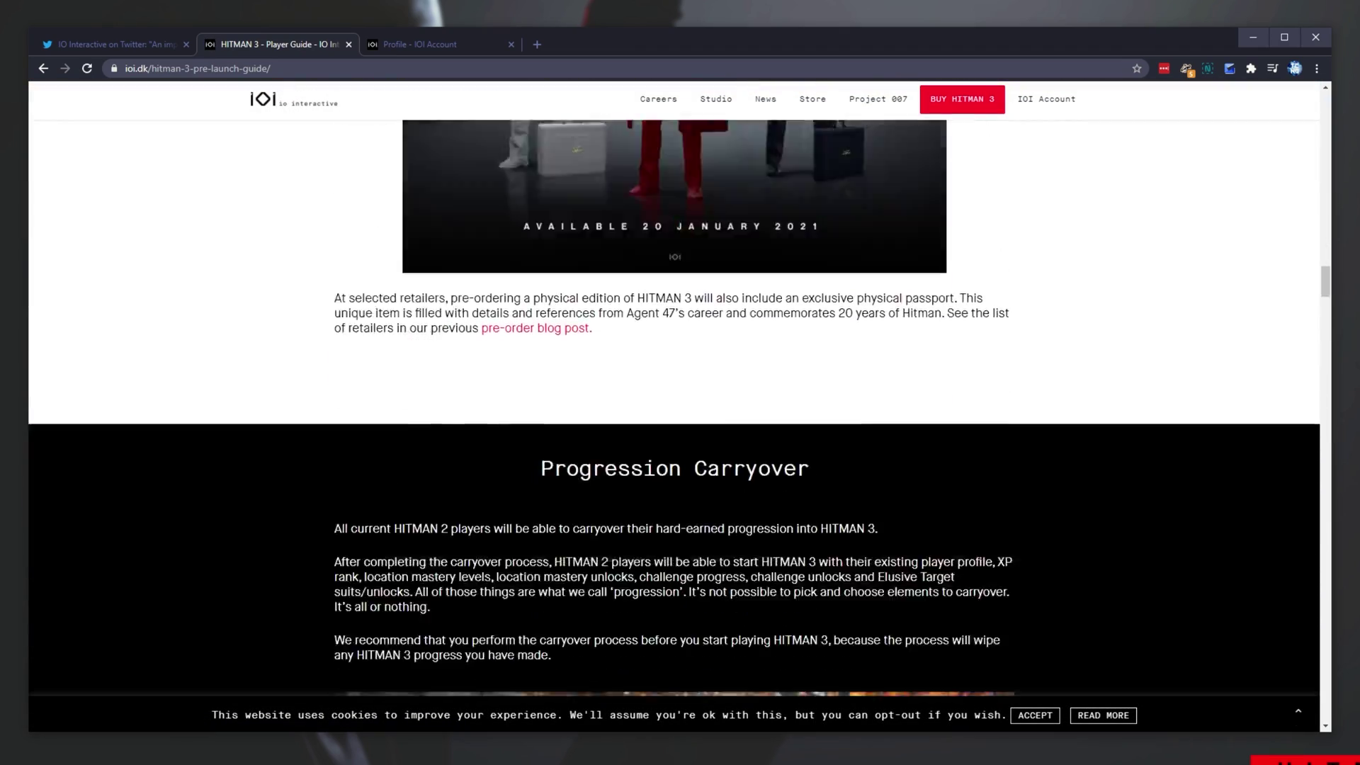
scroll(614, 359, down, 6)
key(ctrl+Tab)
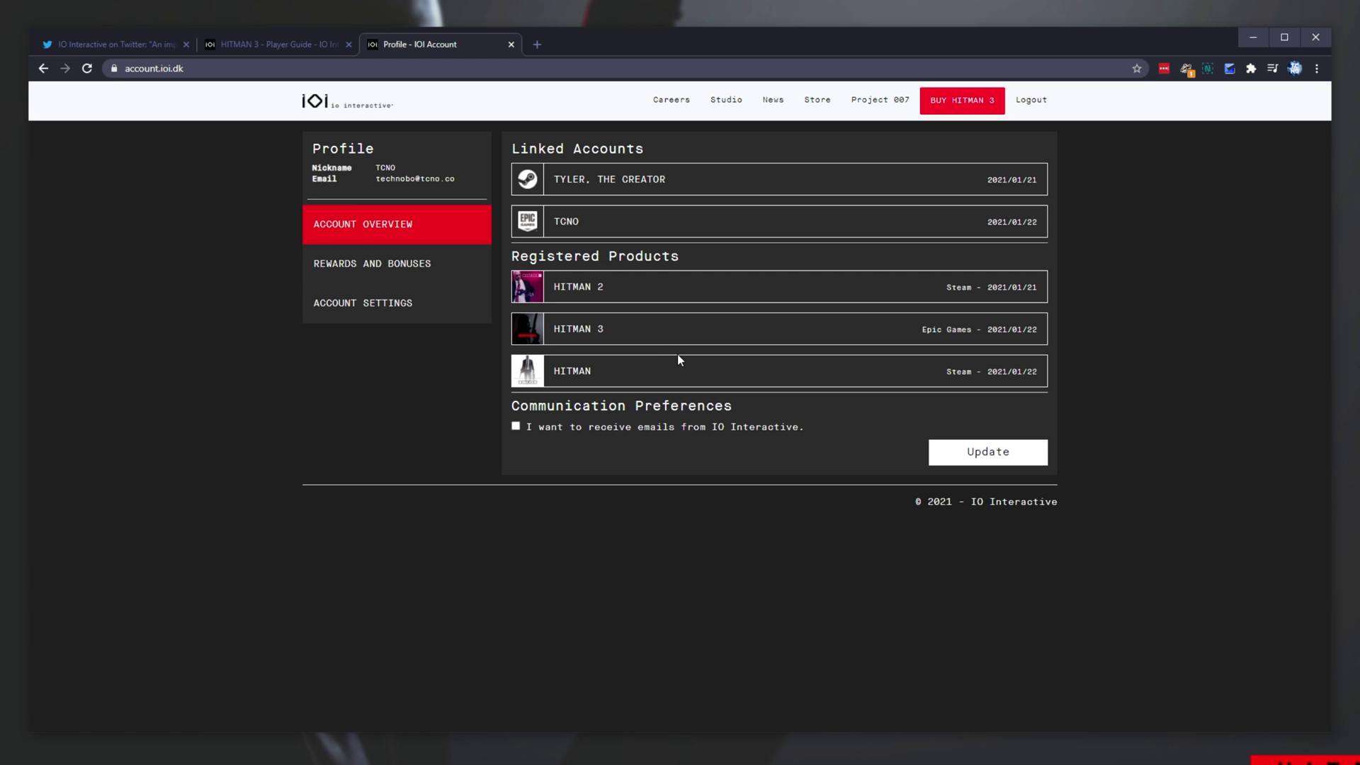
key(alt+Tab)
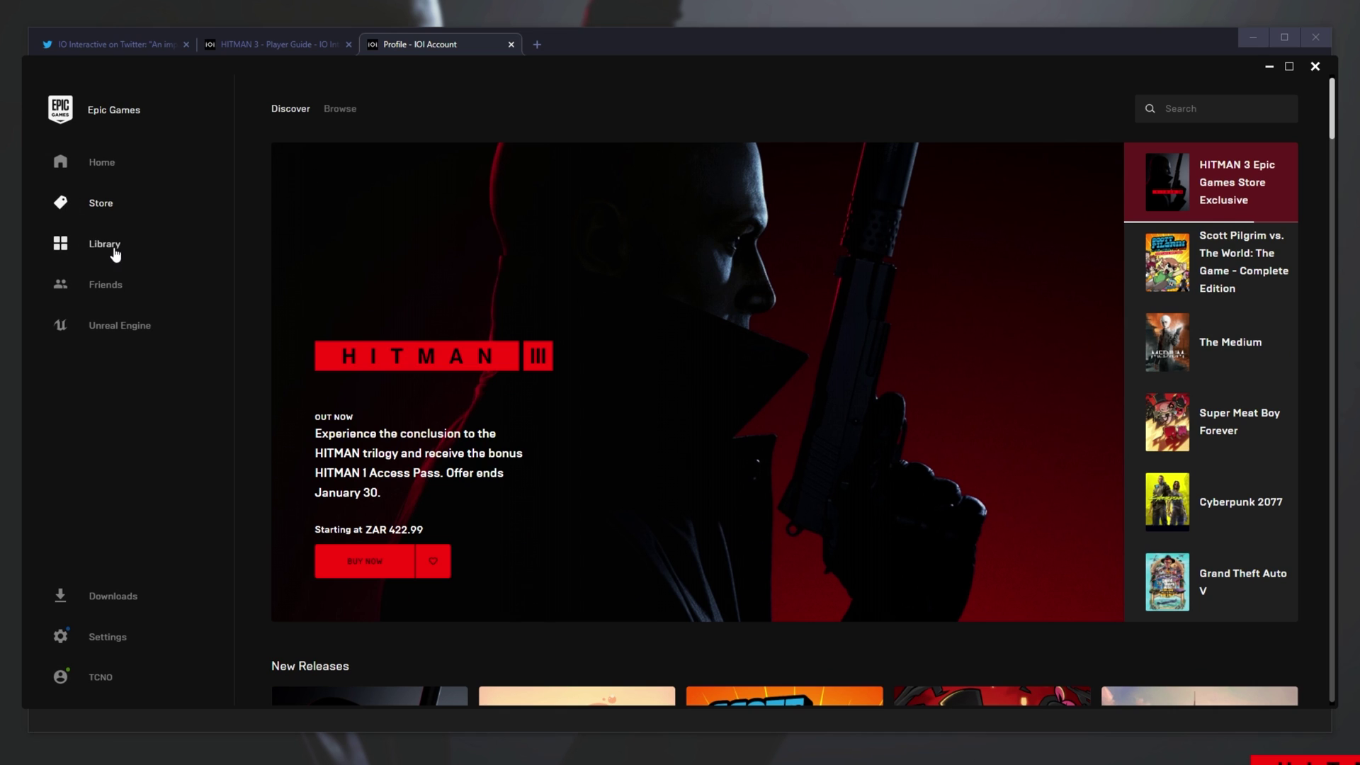
Confirm HITMAN 3 with 9 add-ons in the Epic library, then minimise the launcher.
click(113, 249)
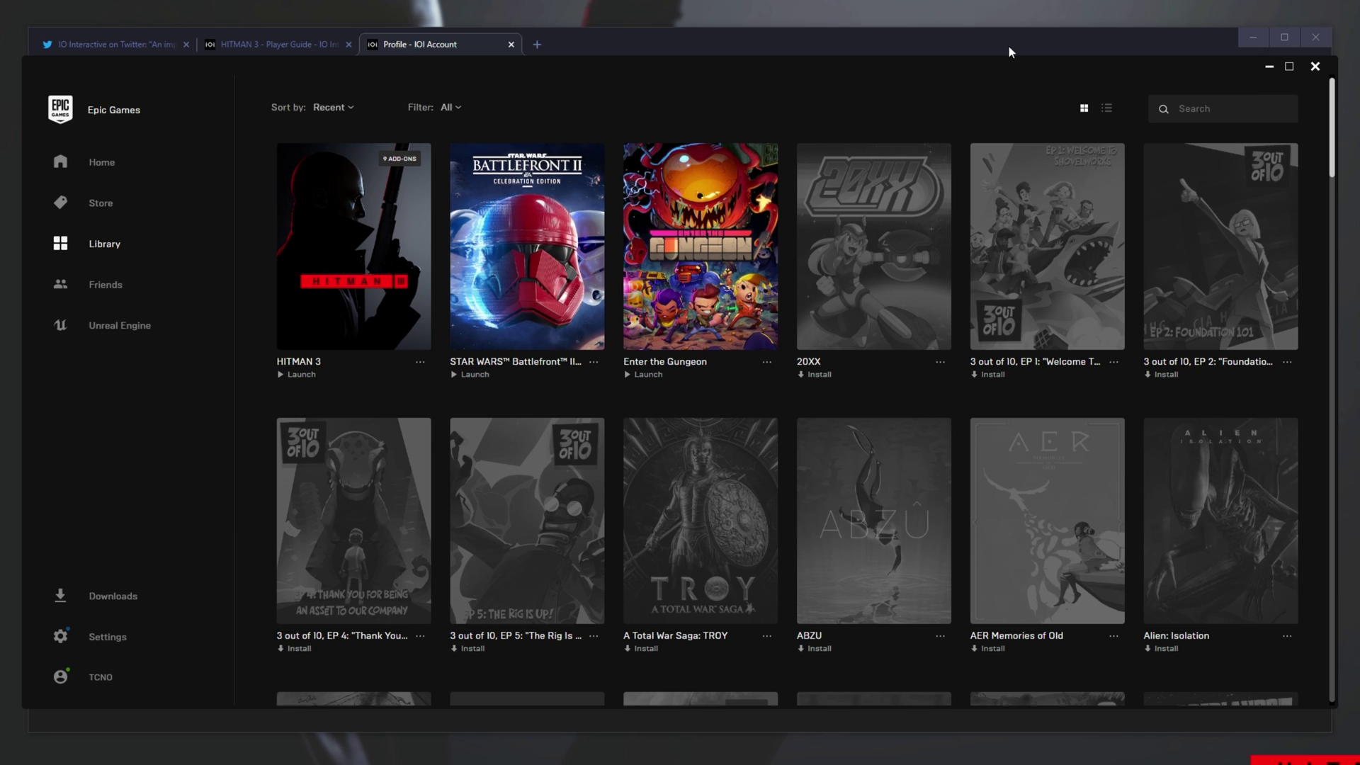
click(1268, 68)
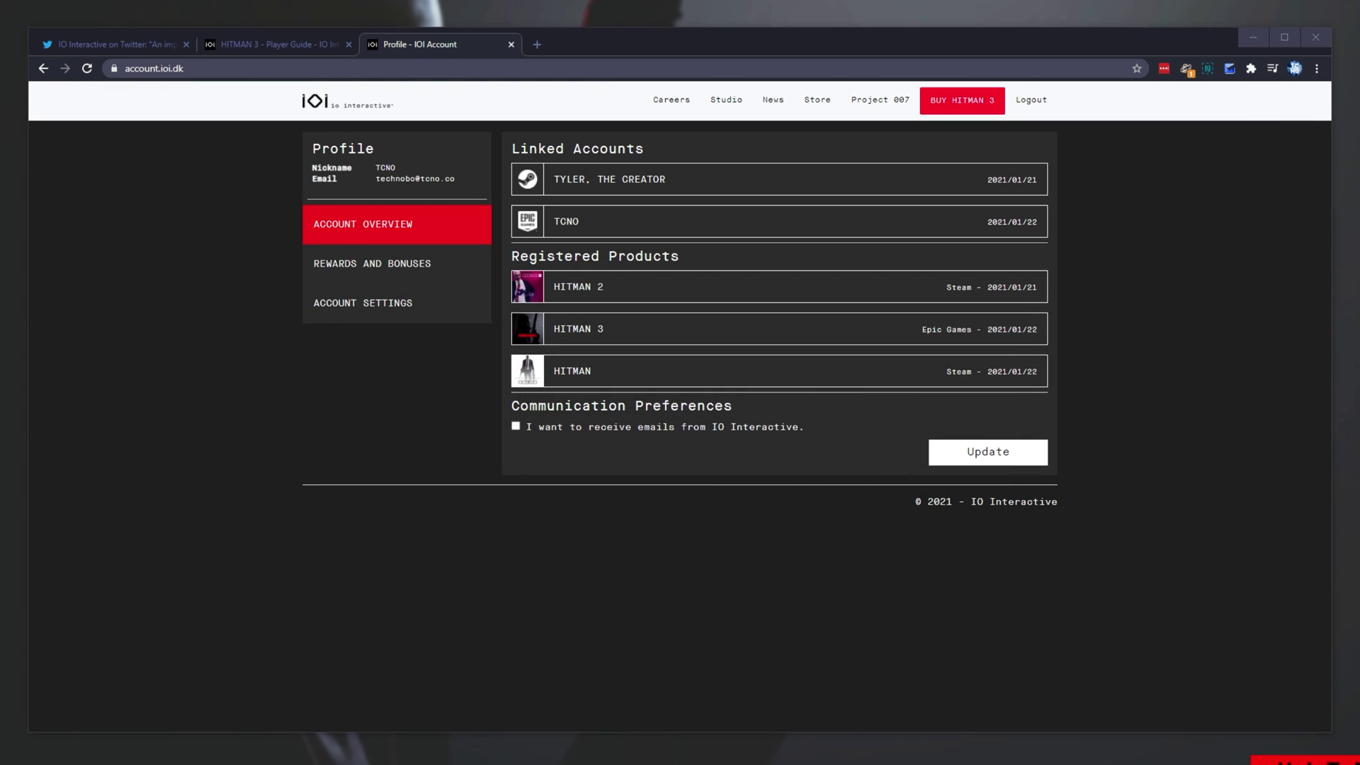
Open profile.hitman.com/carryover, check the PlayStation and PC/Steam/Epic platform rules, and continue to source selection.
click(541, 41)
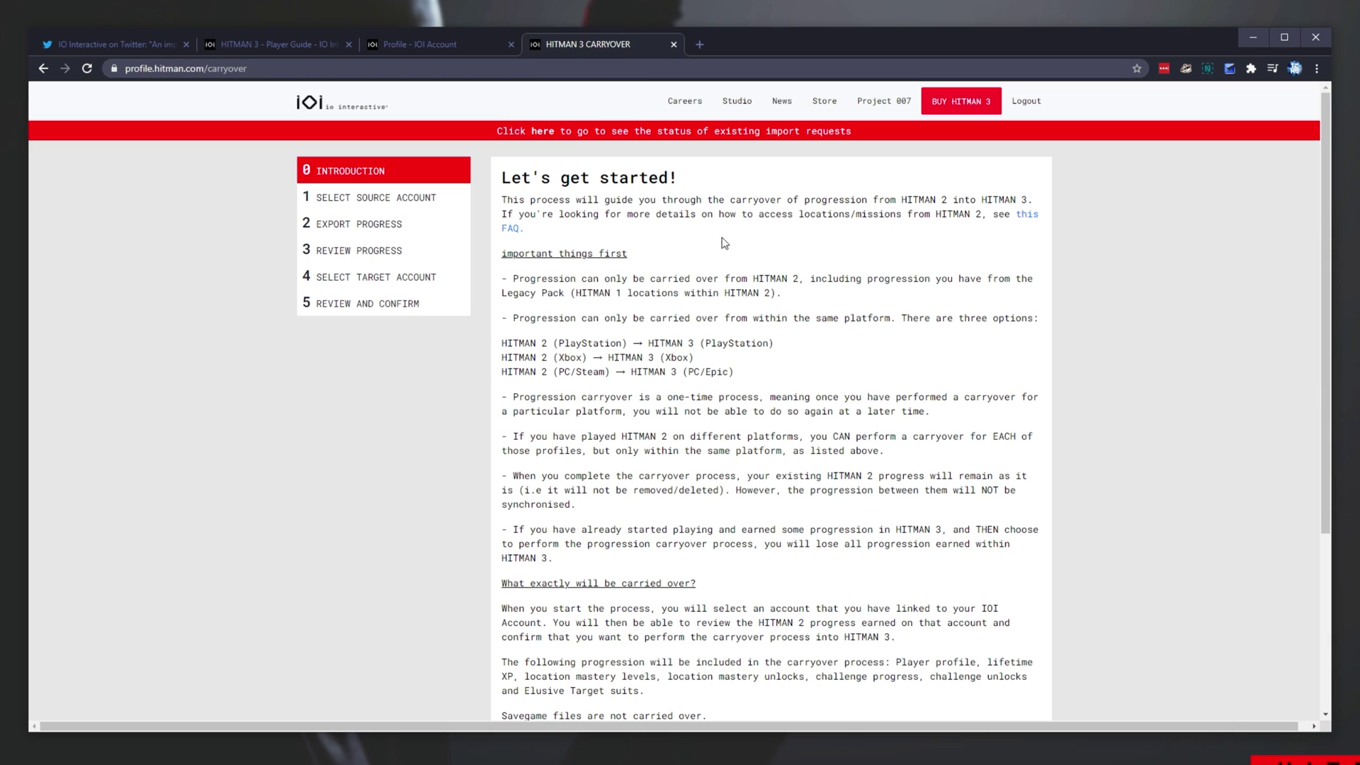
double_click(567, 343)
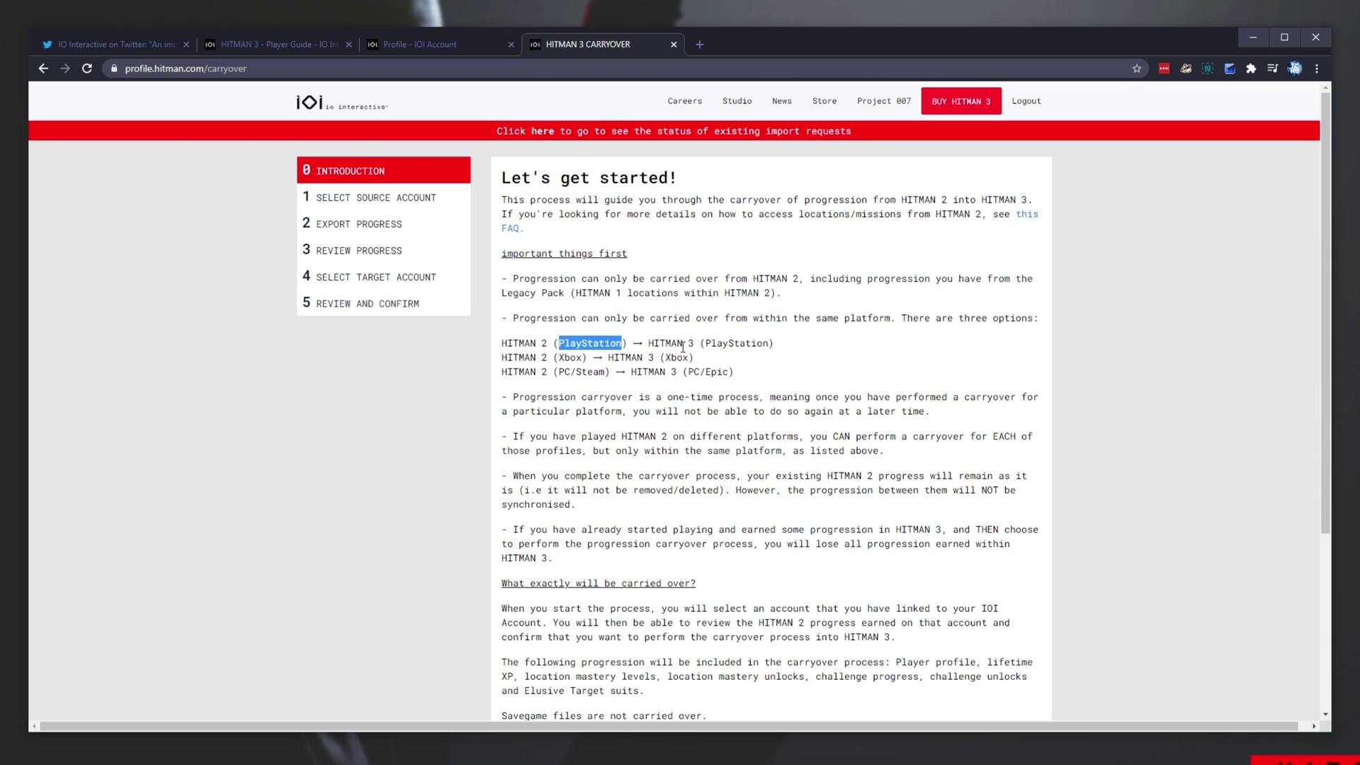
double_click(717, 344)
click(570, 372)
double_click(691, 372)
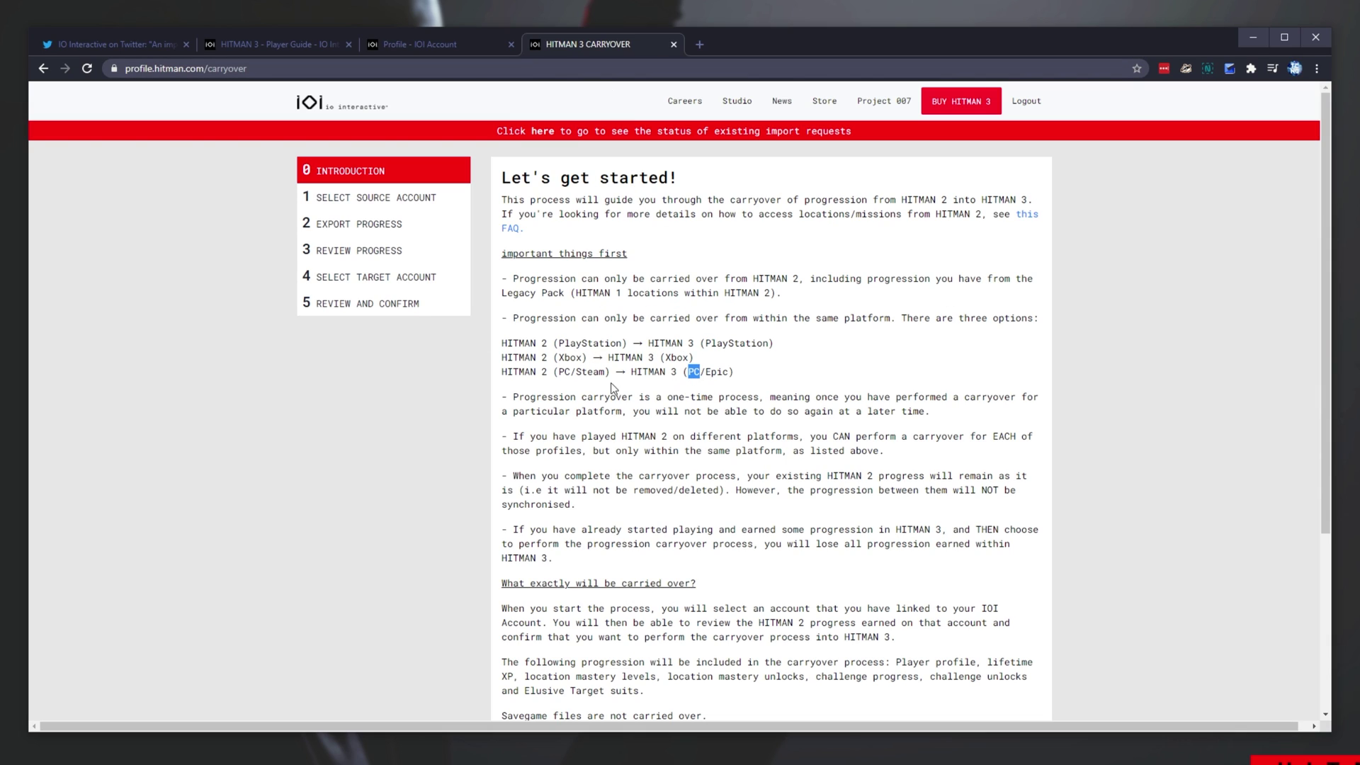
double_click(562, 372)
scroll(742, 457, down, 4)
click(1037, 715)
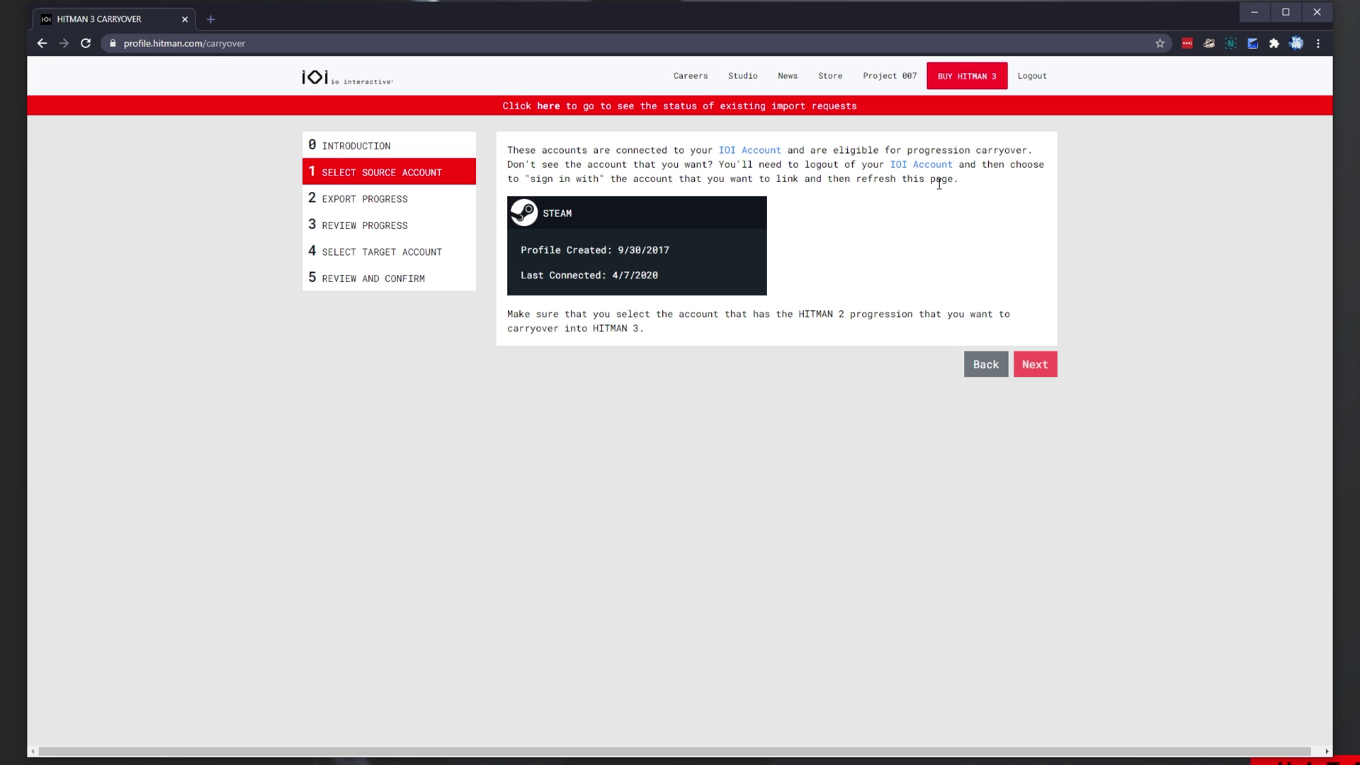
Choose the Steam account as source, export its progress, and read the target-account confirmation message.
click(563, 209)
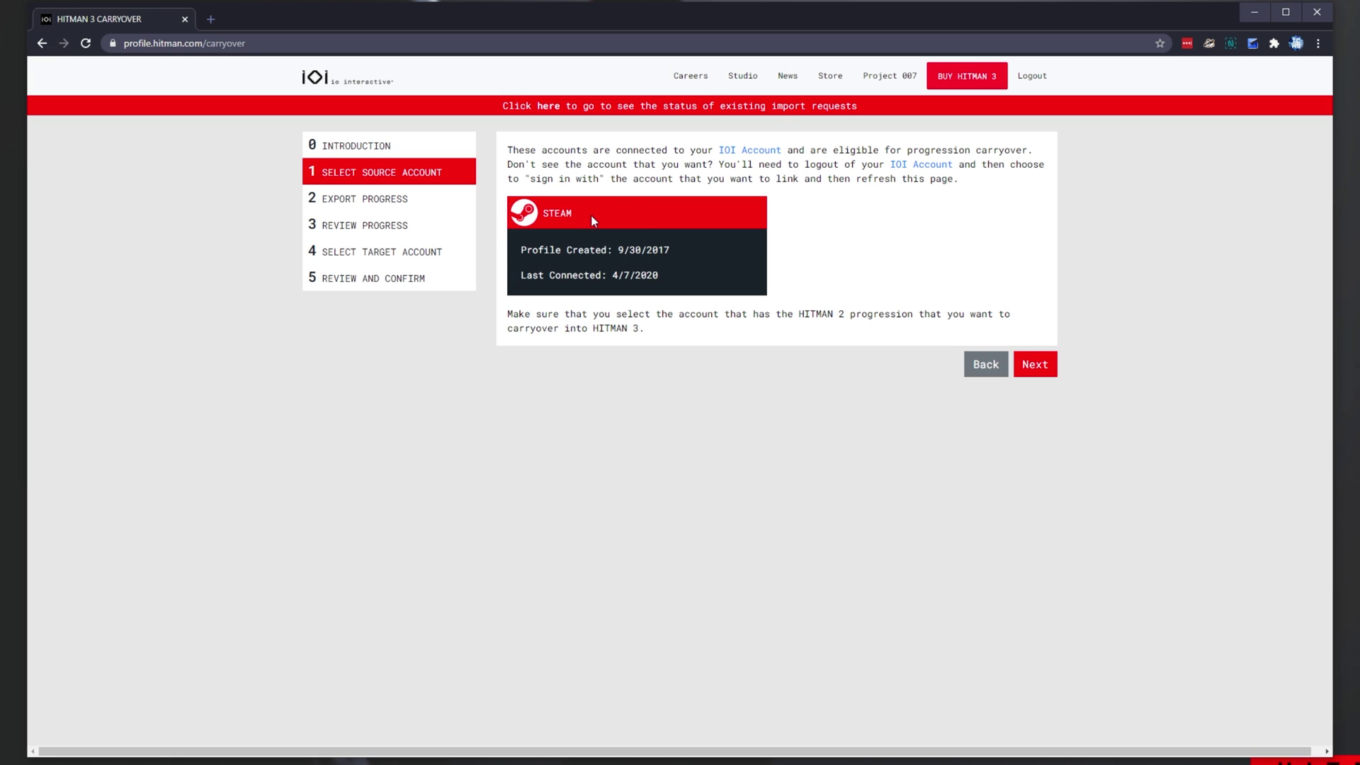
click(1050, 365)
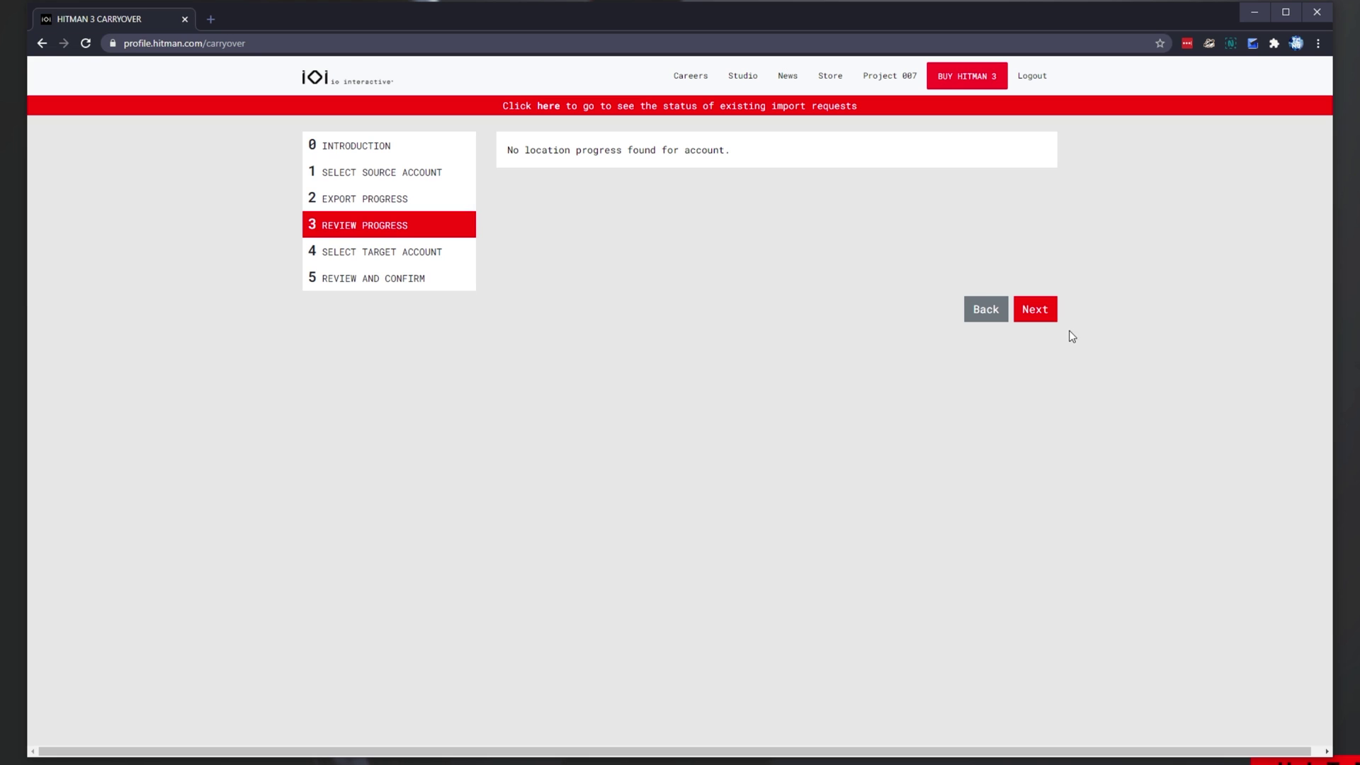
click(1046, 312)
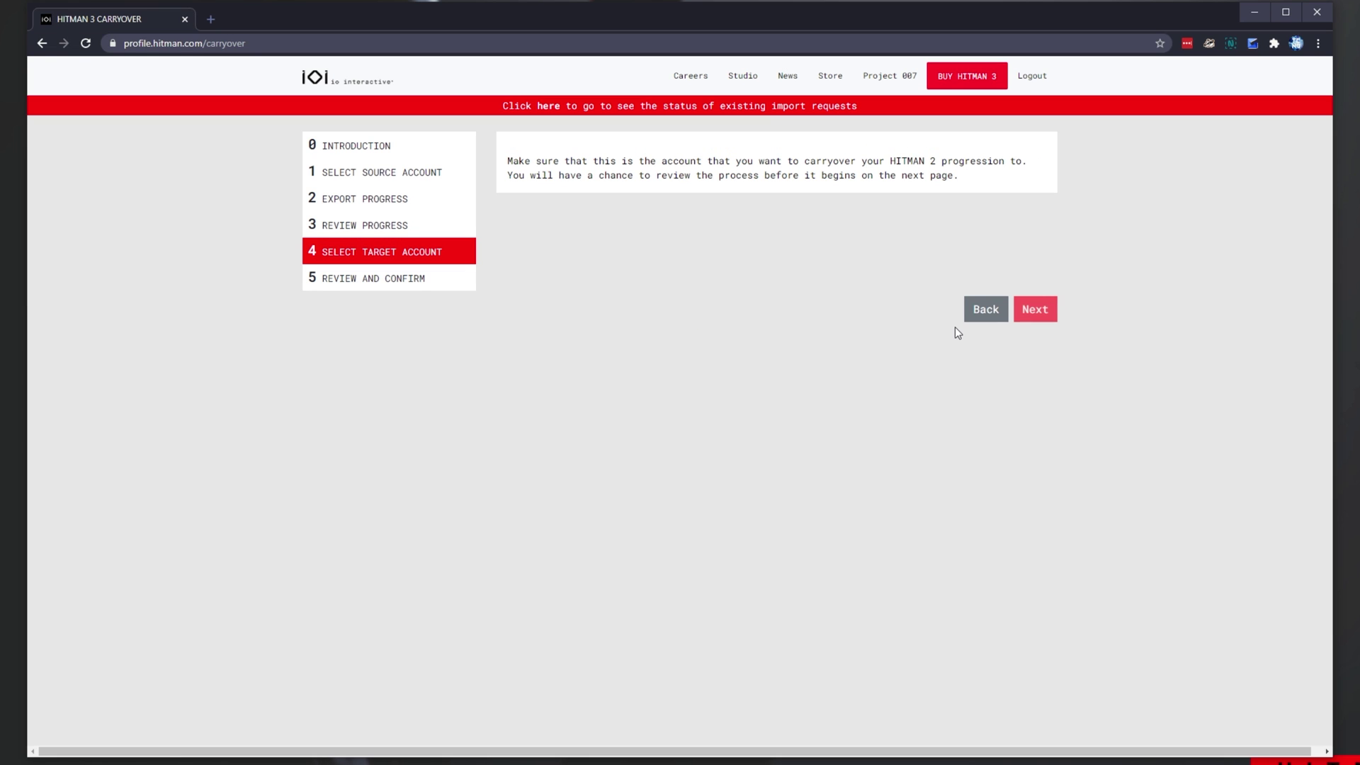
drag(963, 177, 560, 162)
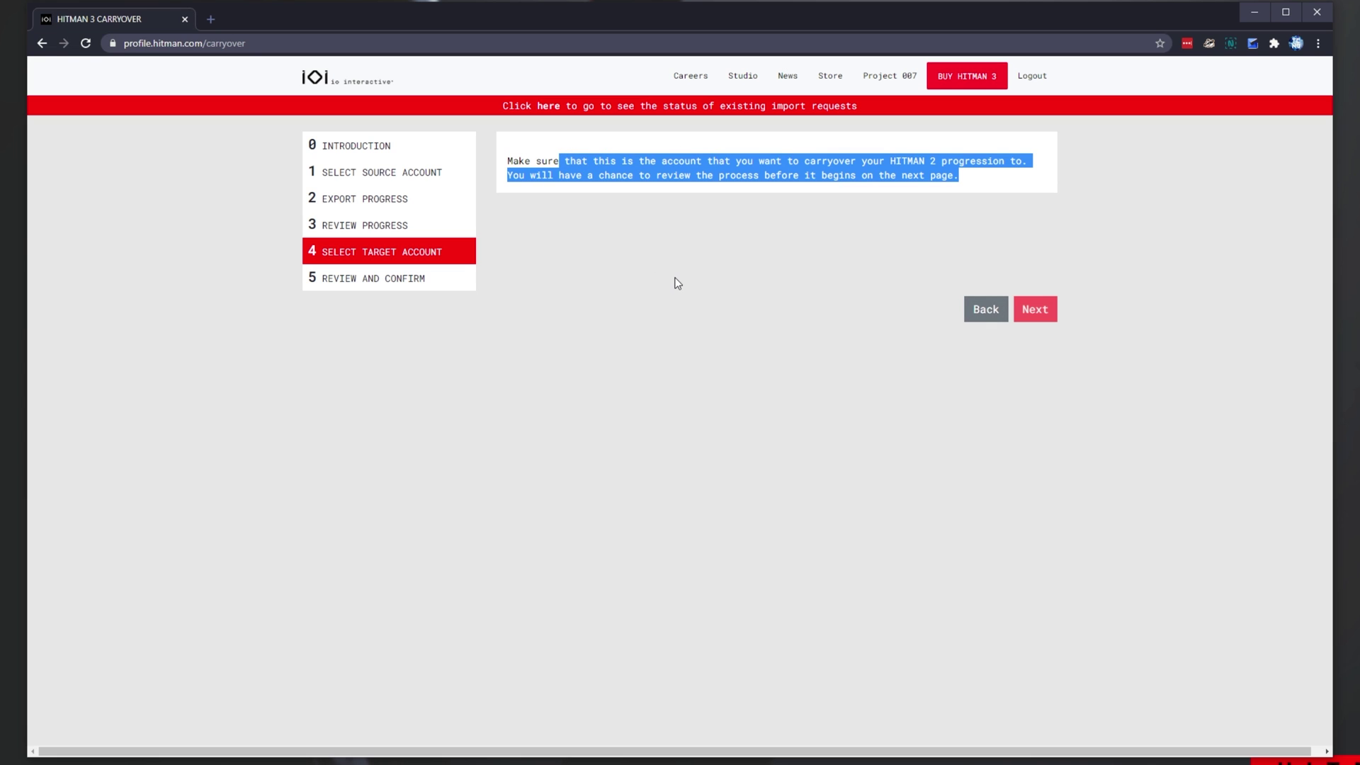
click(650, 282)
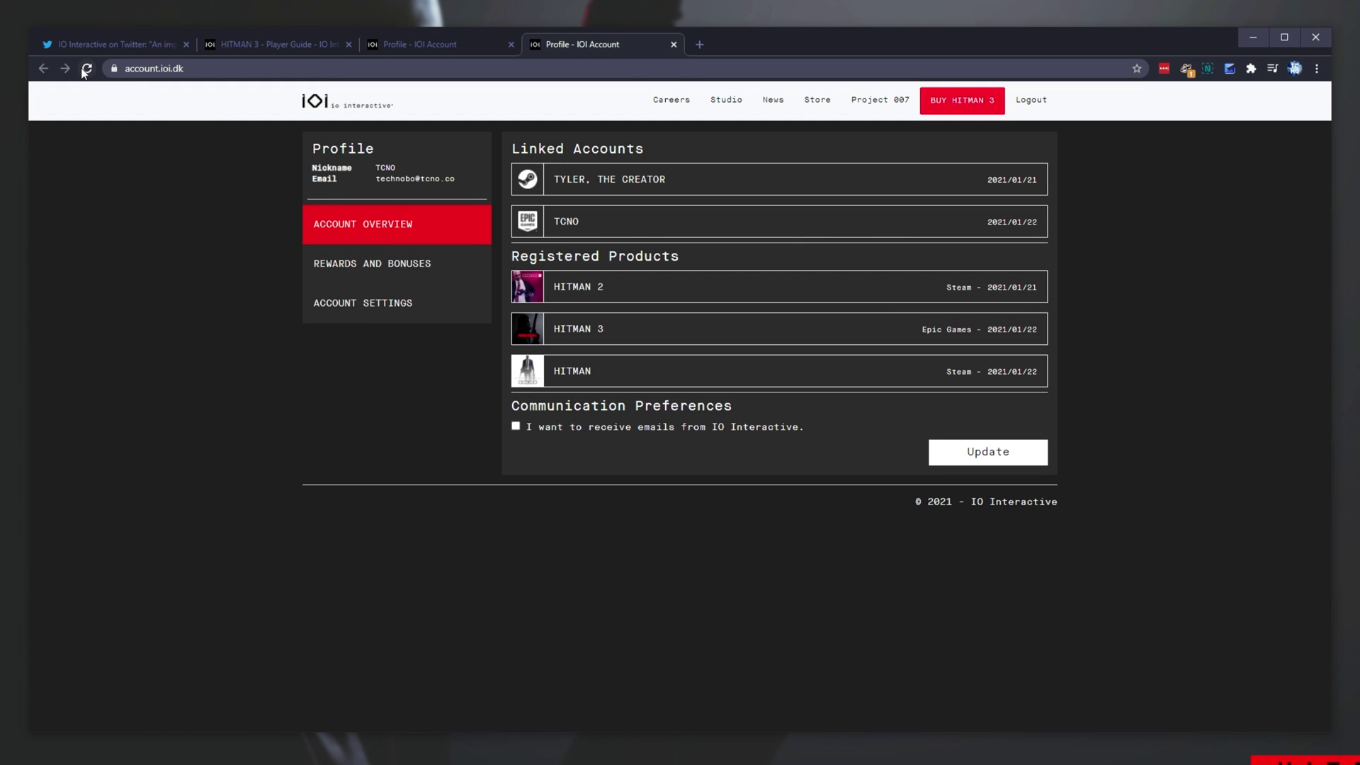
Check HITMAN and HITMAN 3 under Registered Products, then switch to the Epic Games launcher.
double_click(573, 364)
triple_click(611, 290)
triple_click(550, 330)
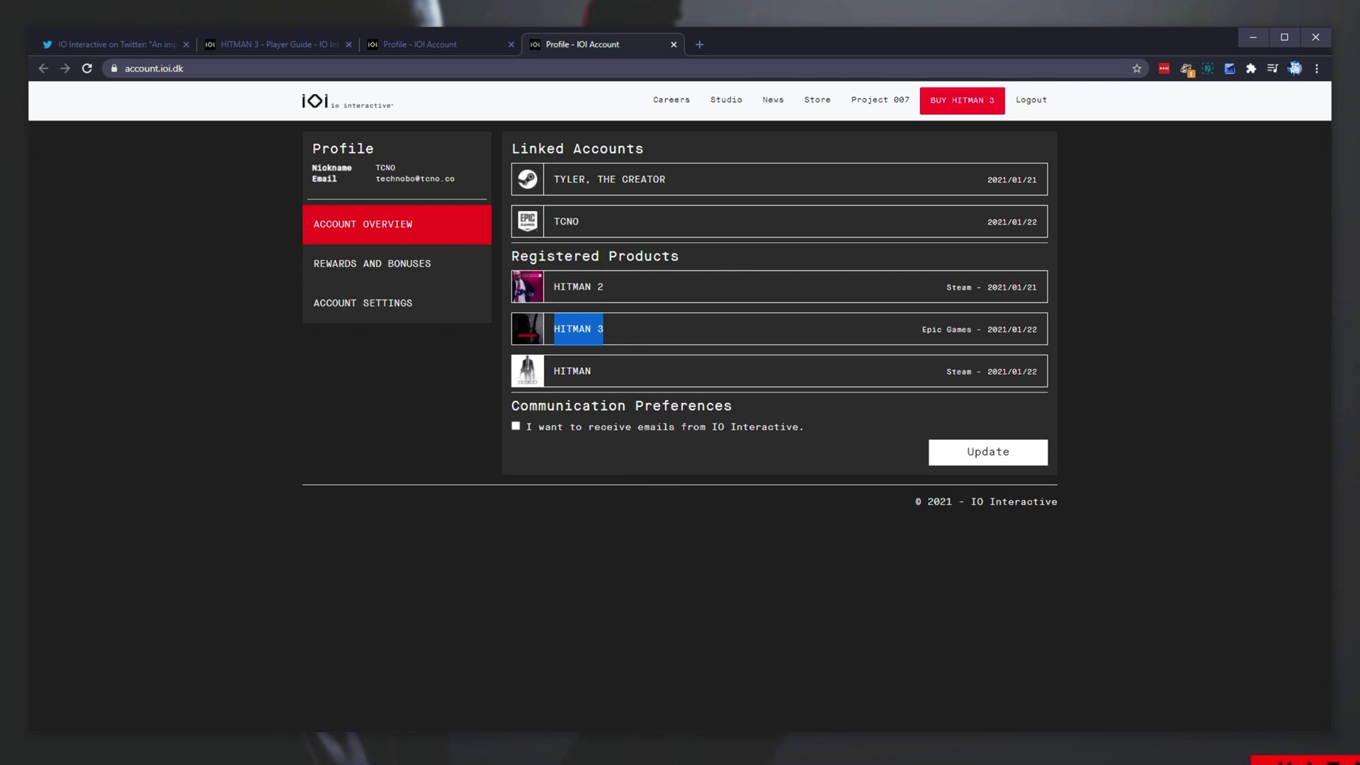
key(alt+Tab)
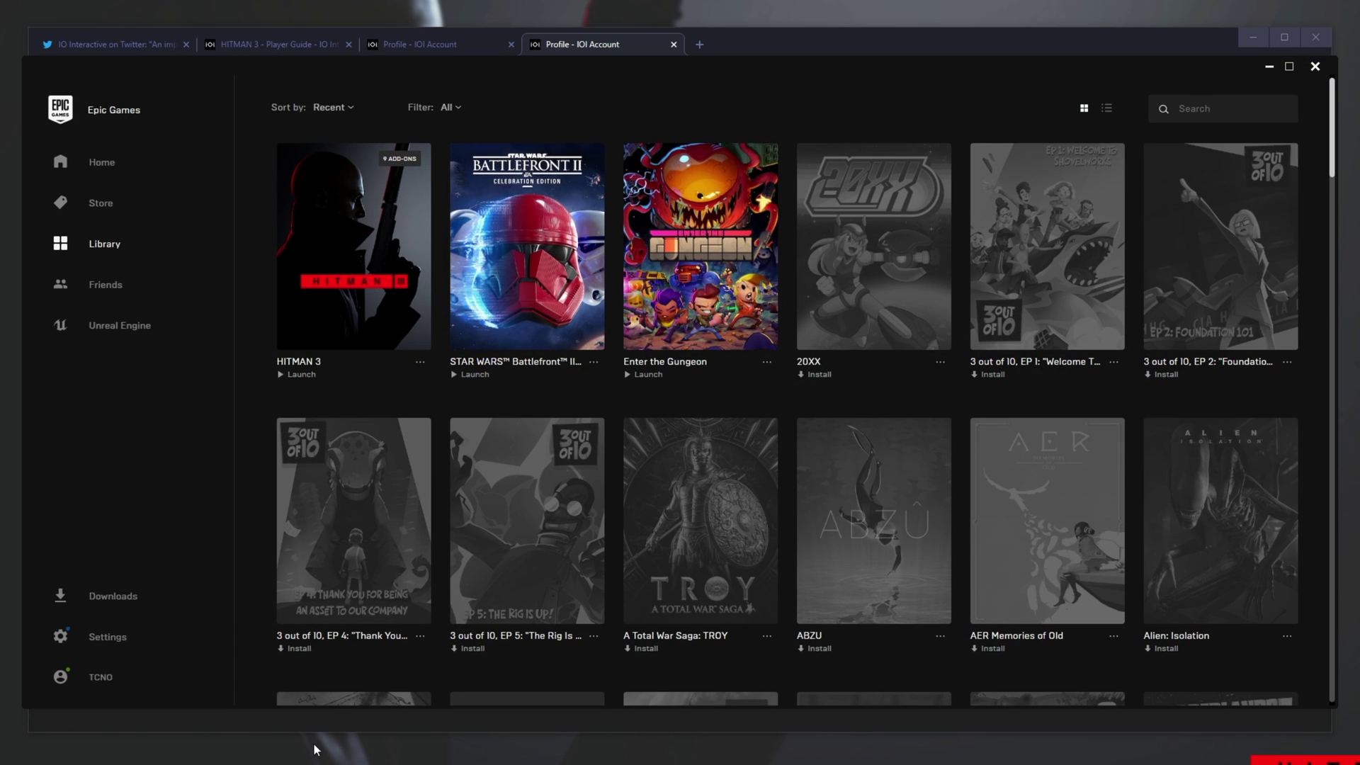
Go from the Epic library to the HITMAN 3 store page, past the mature warning, and show all add-ons.
click(100, 203)
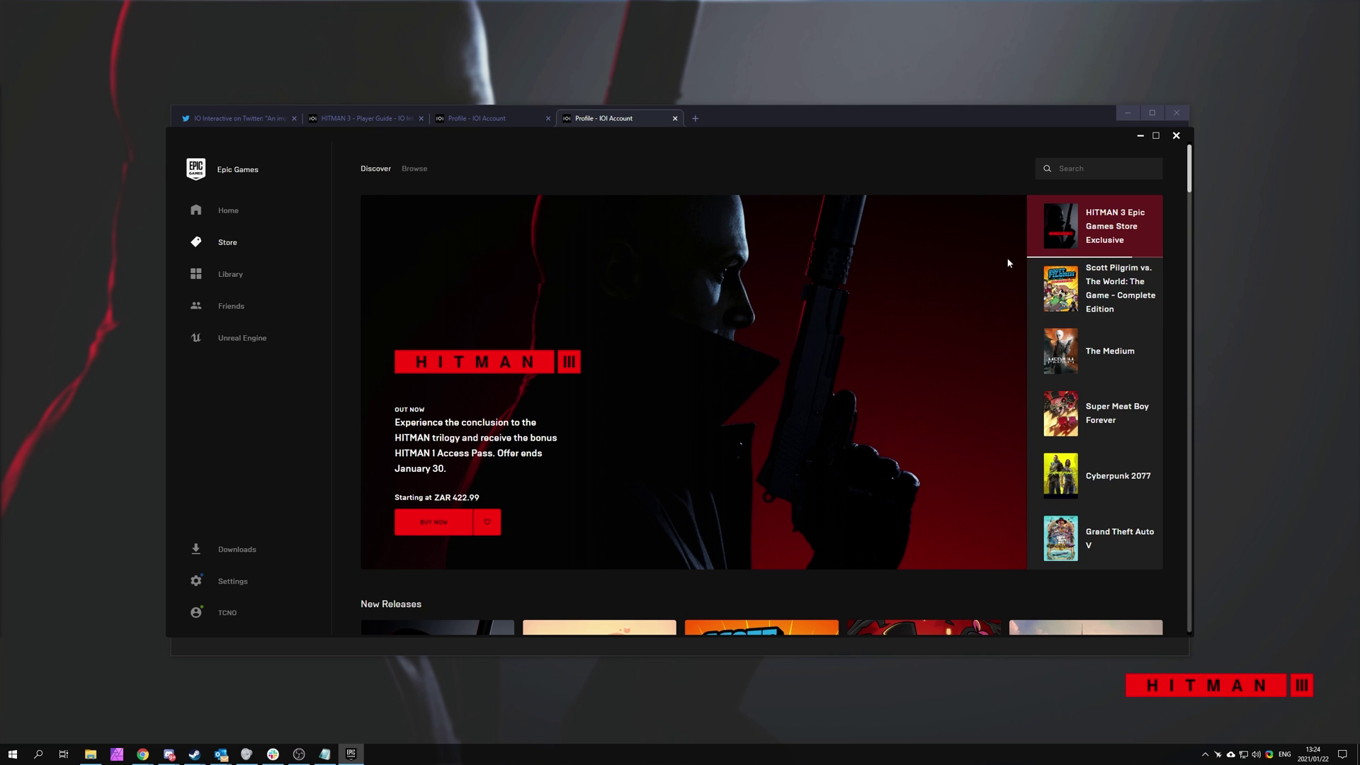
click(1060, 230)
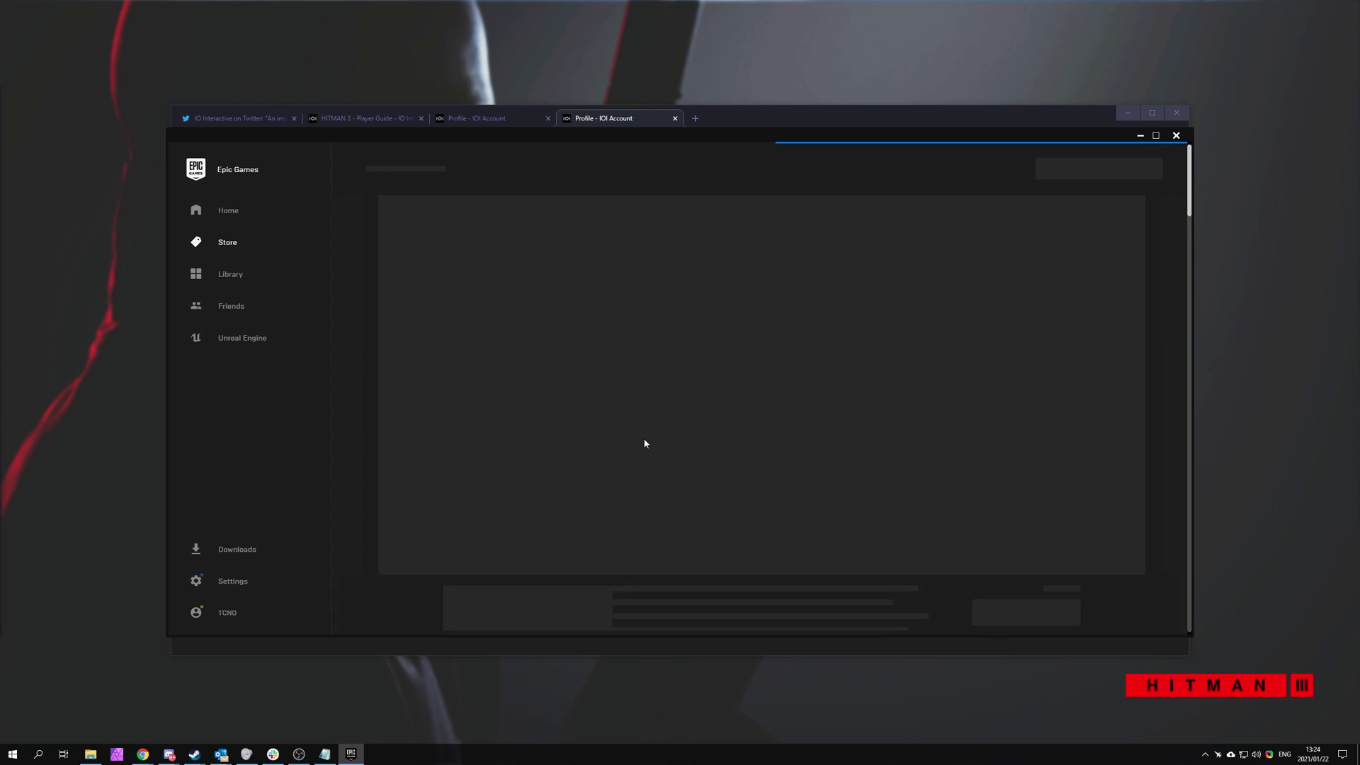
click(762, 441)
scroll(1014, 507, down, 4)
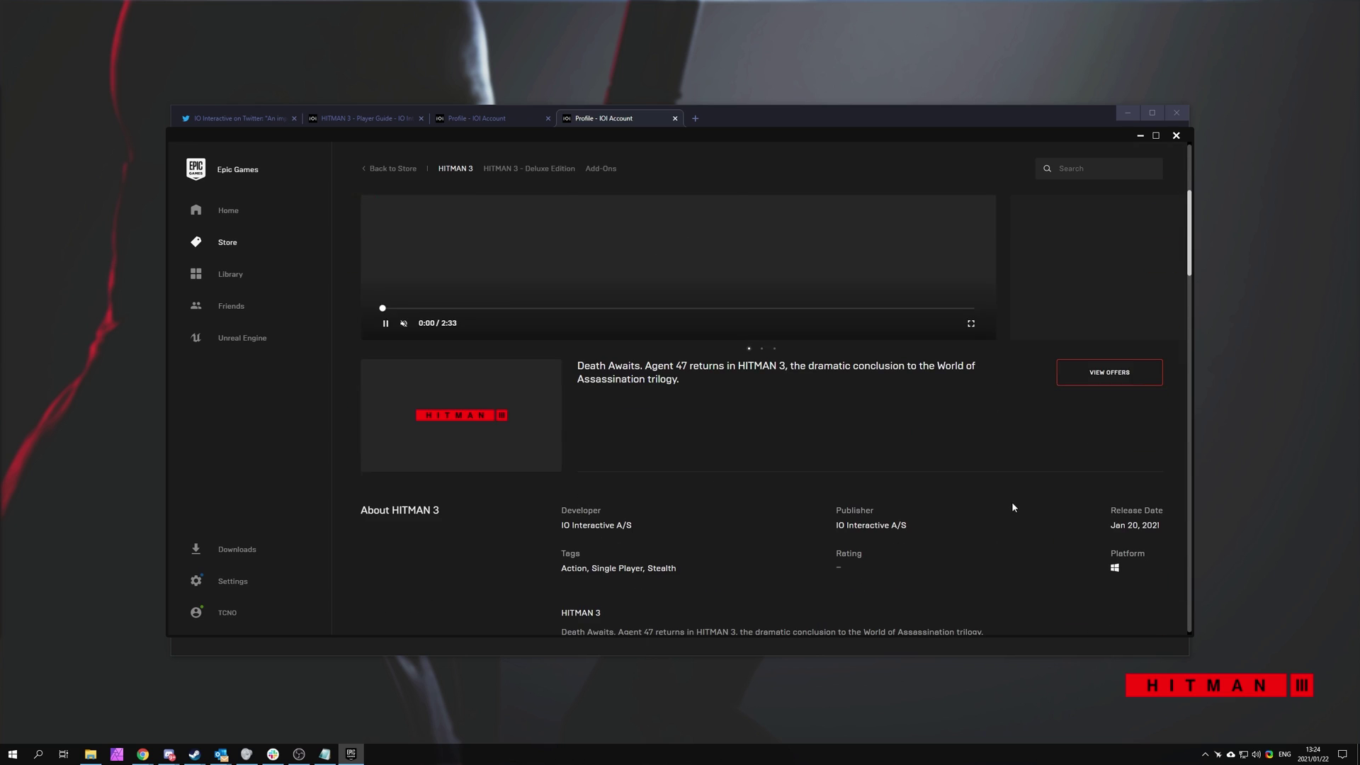
scroll(1027, 397, down, 4)
scroll(1014, 411, down, 8)
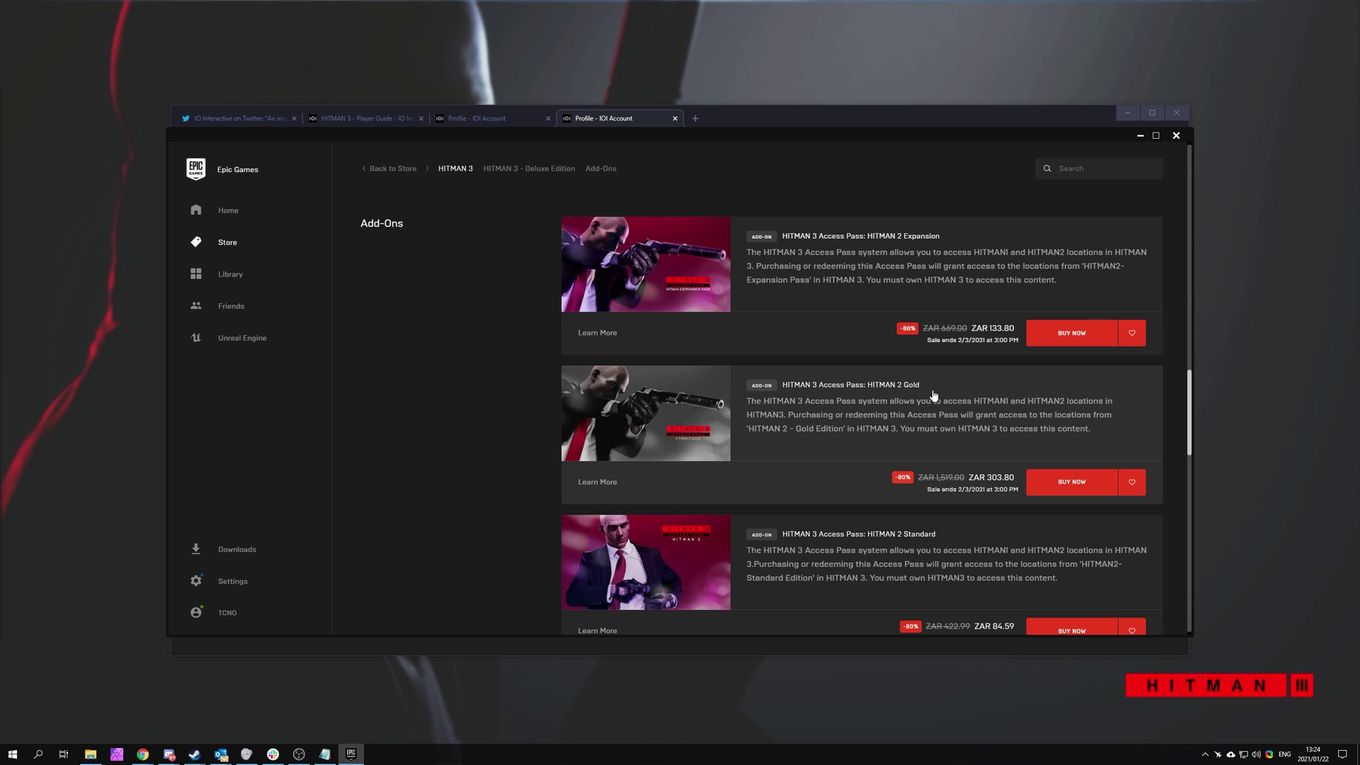
scroll(931, 400, down, 3)
click(868, 466)
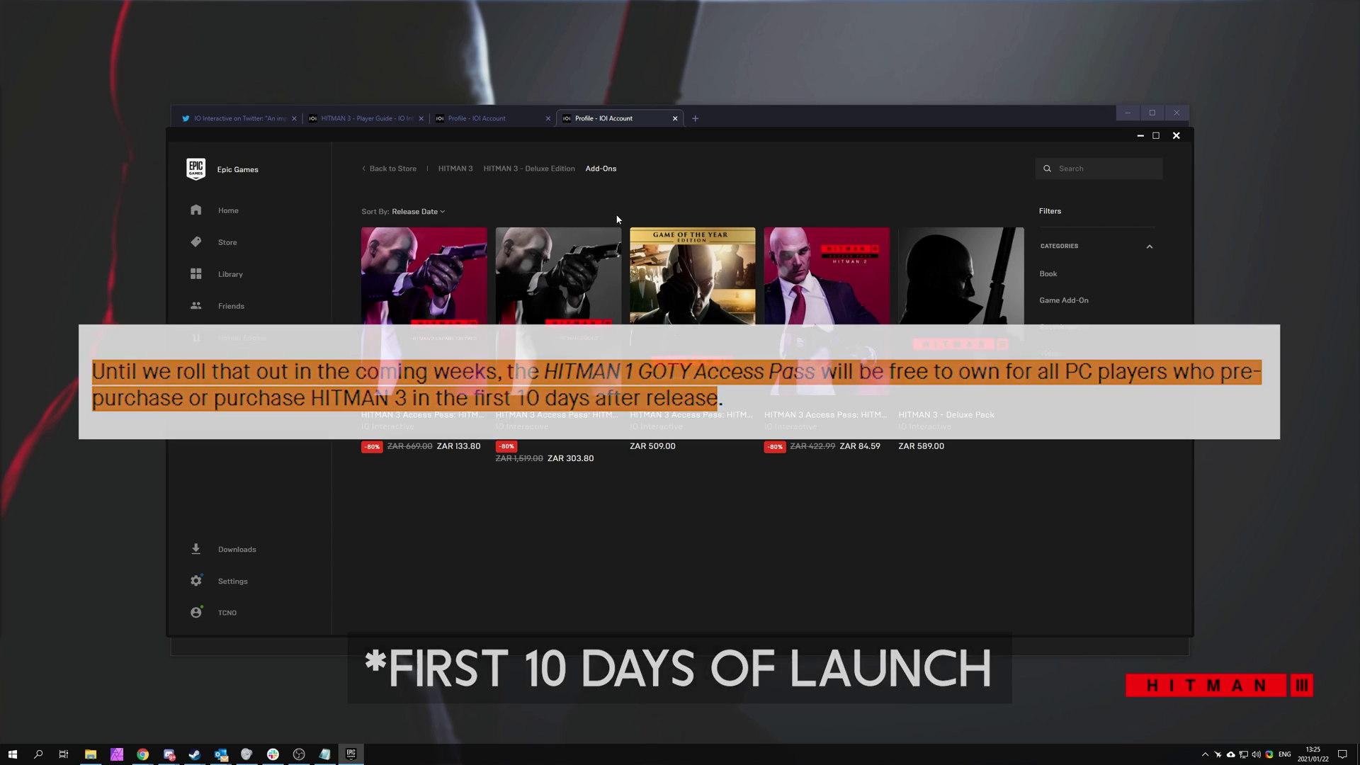
Highlight the HITMAN 3 Player Guide paragraphs about PC Access Passes.
click(328, 122)
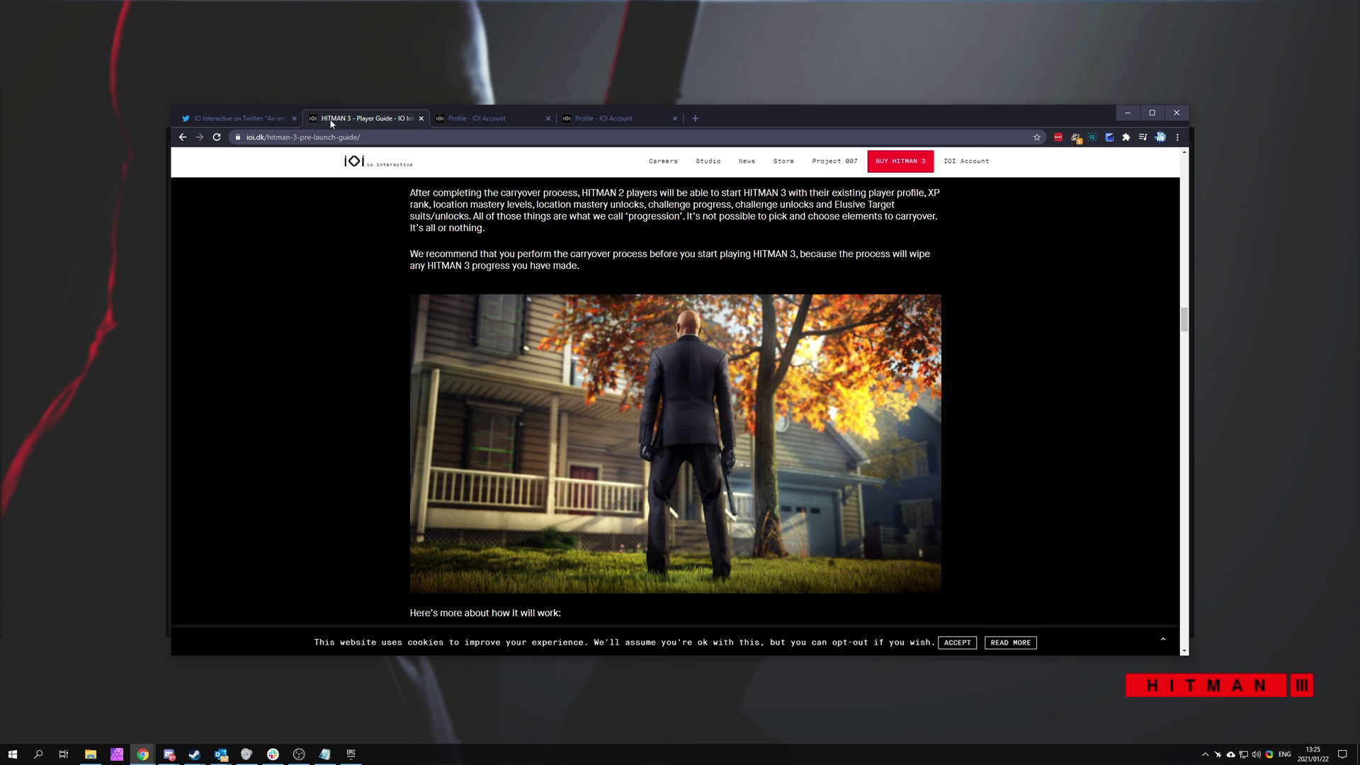
scroll(416, 222, up, 4)
scroll(416, 218, up, 10)
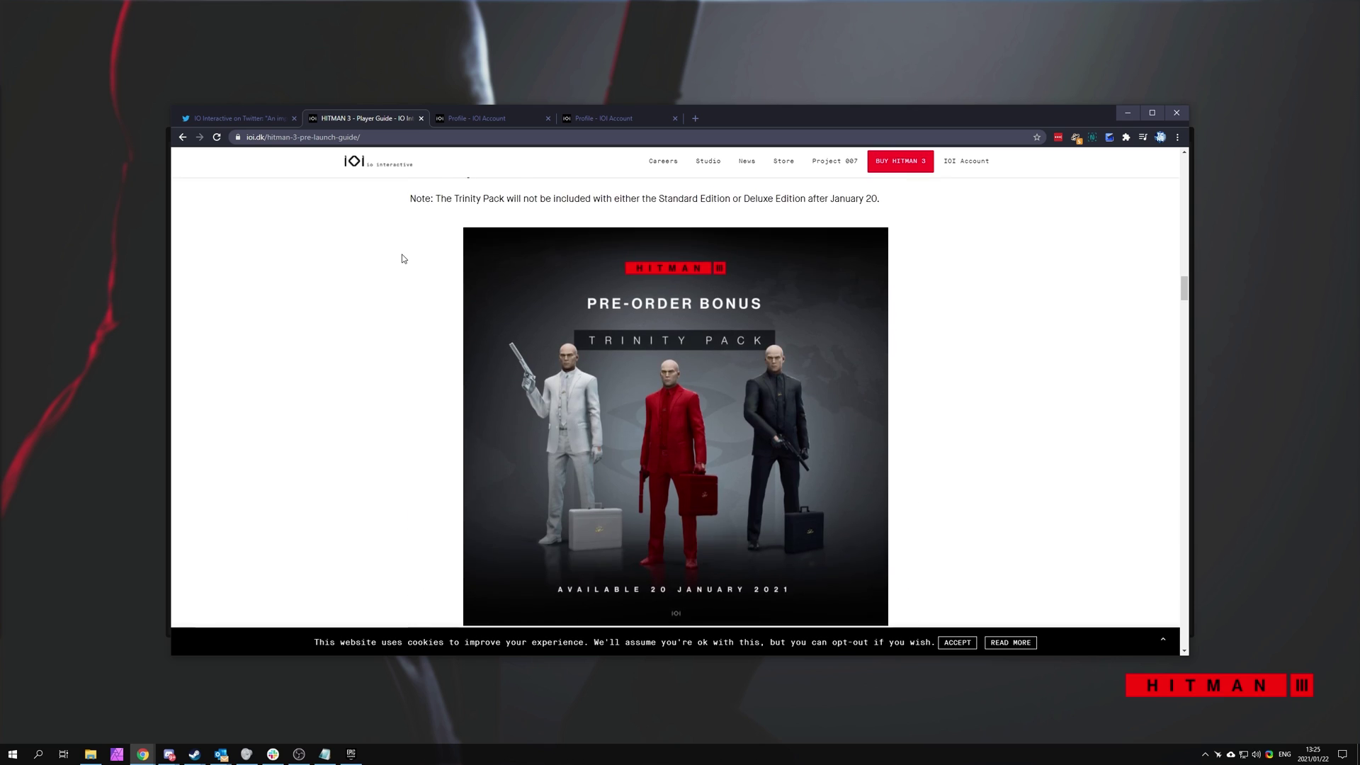
scroll(528, 251, up, 8)
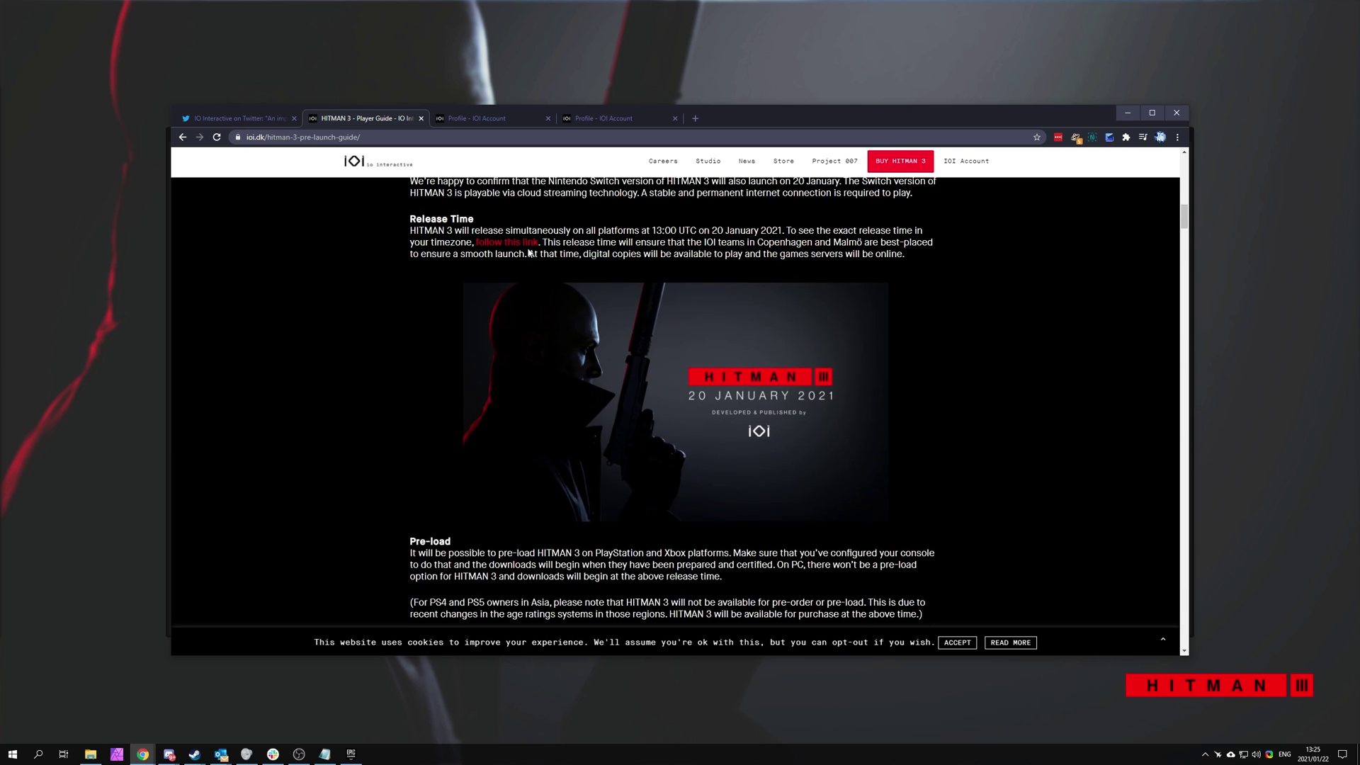
scroll(528, 260, up, 1)
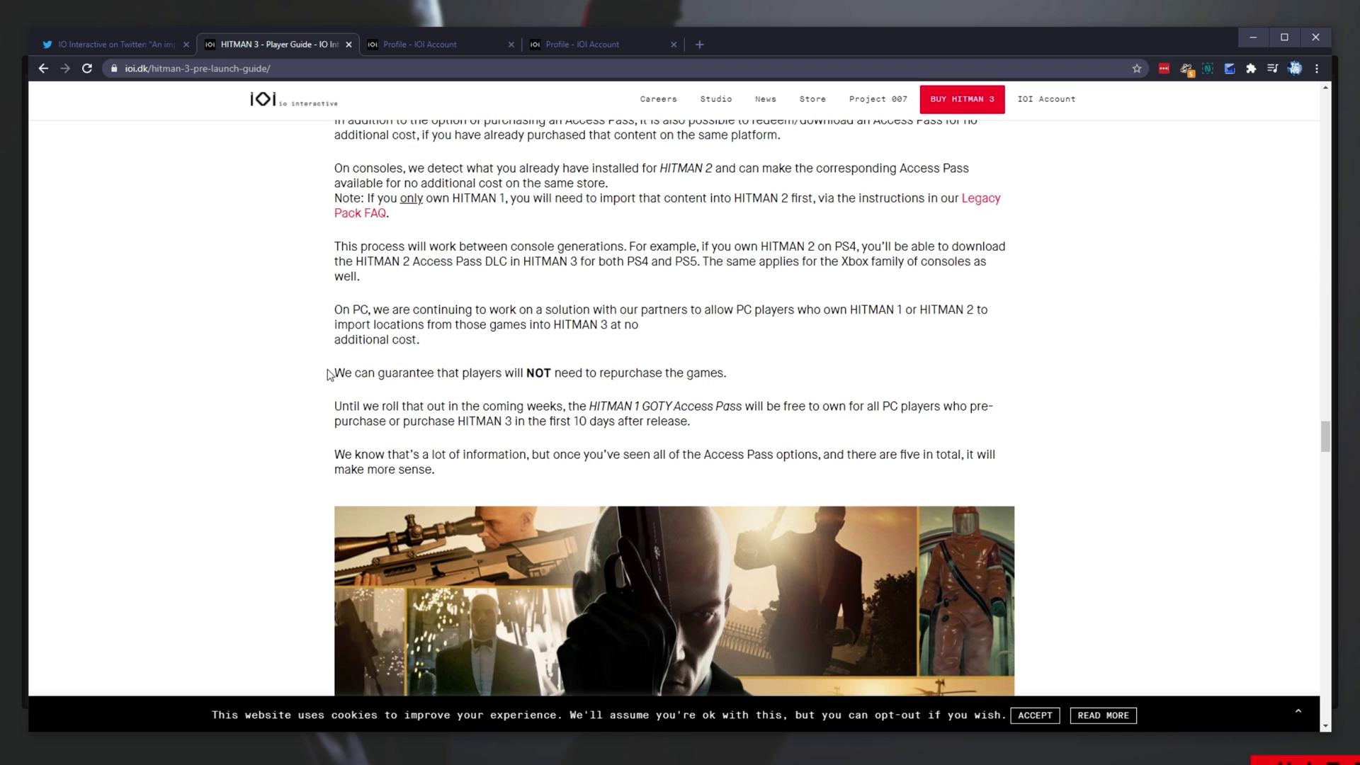
drag(409, 376, 694, 430)
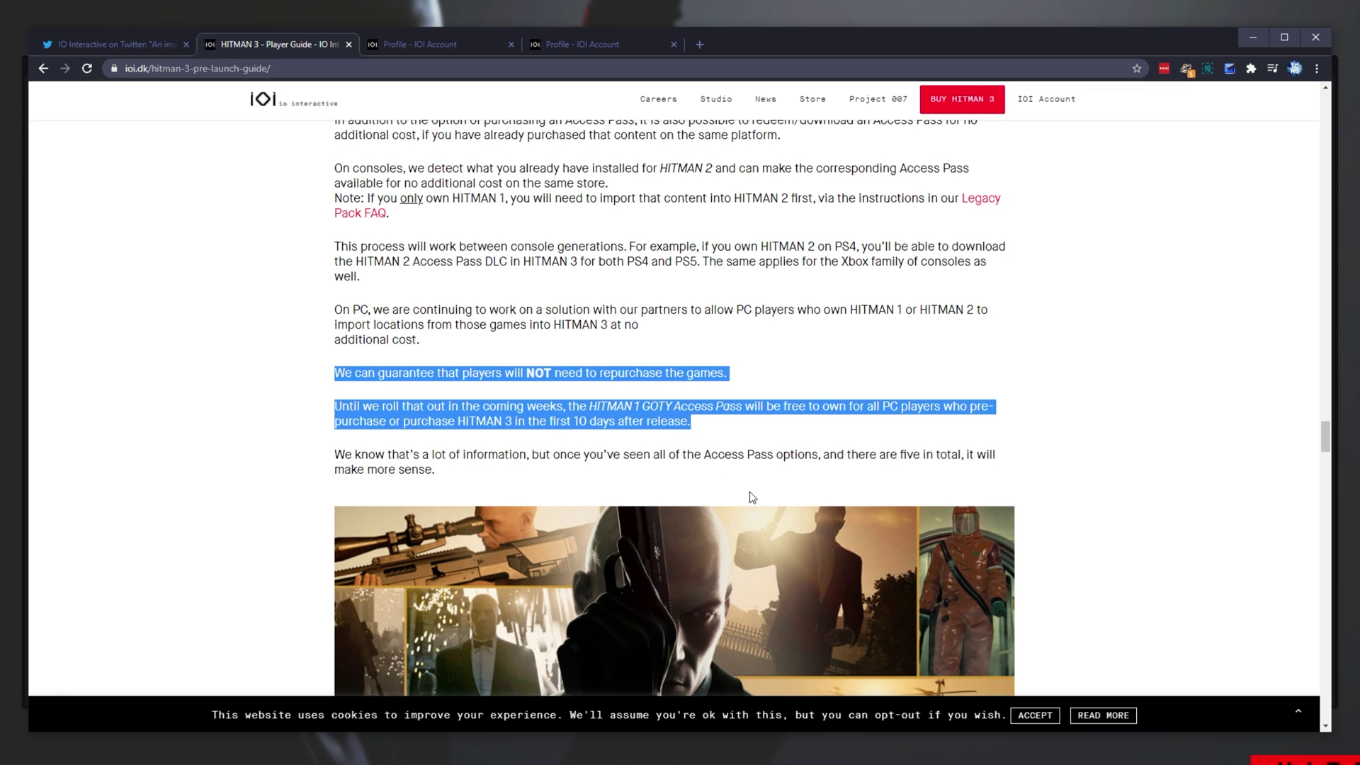
Check today's date in the taskbar calendar, clear the highlight, and minimize Chrome.
click(1359, 764)
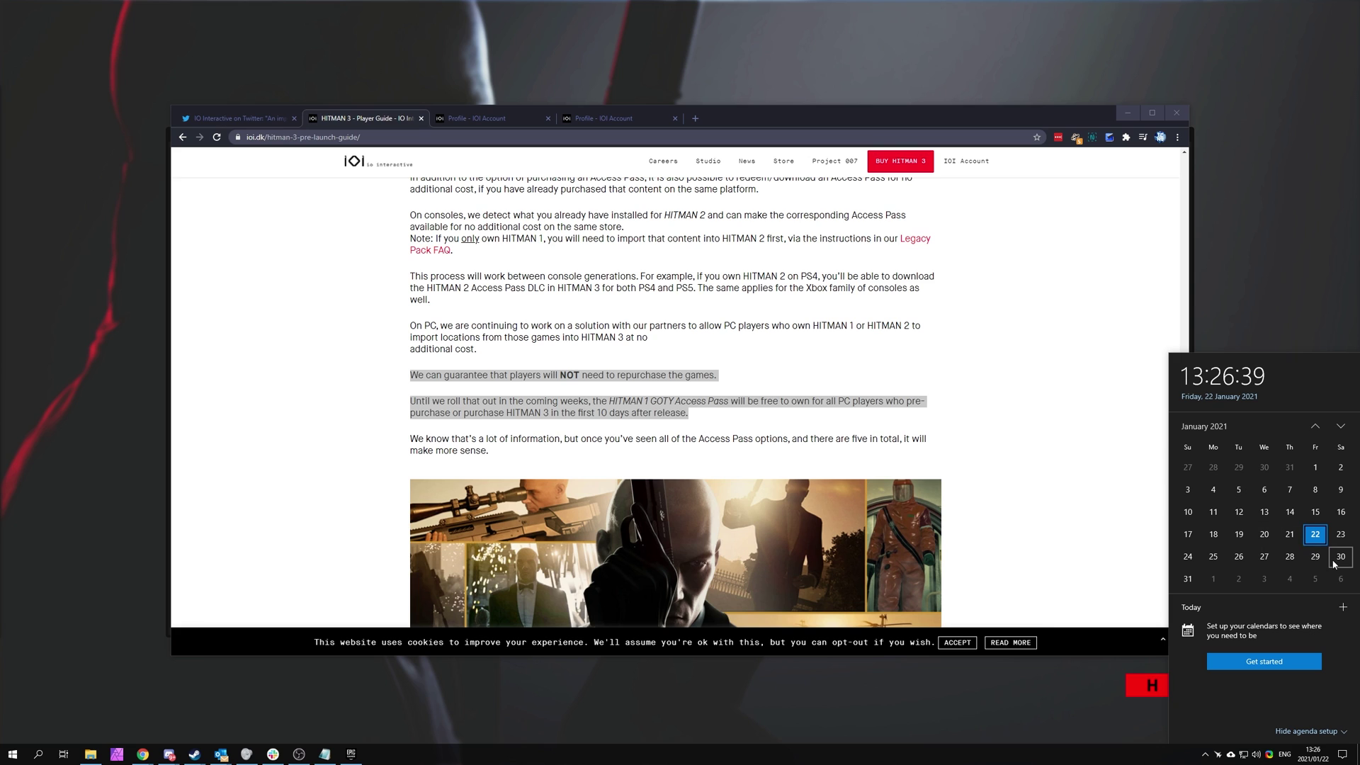
click(953, 355)
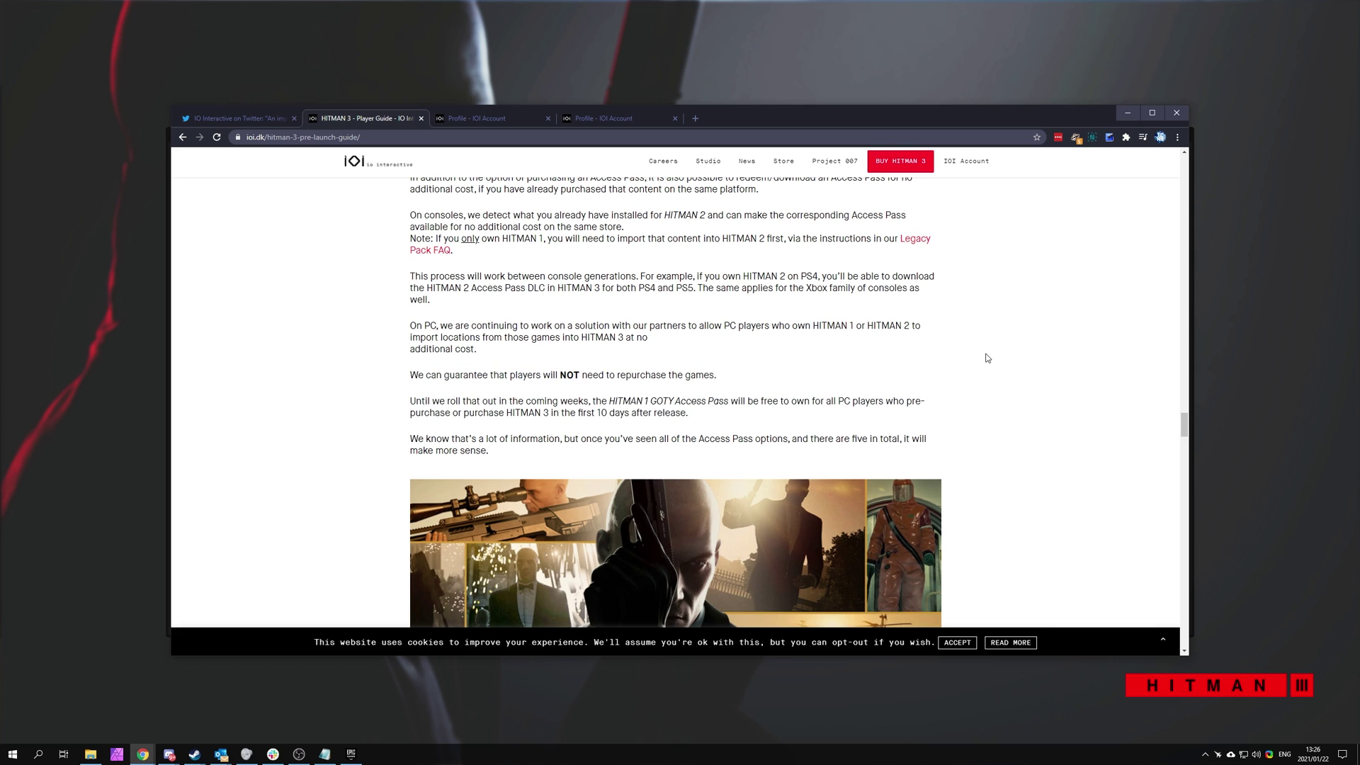
scroll(900, 456, down, 4)
scroll(900, 457, up, 12)
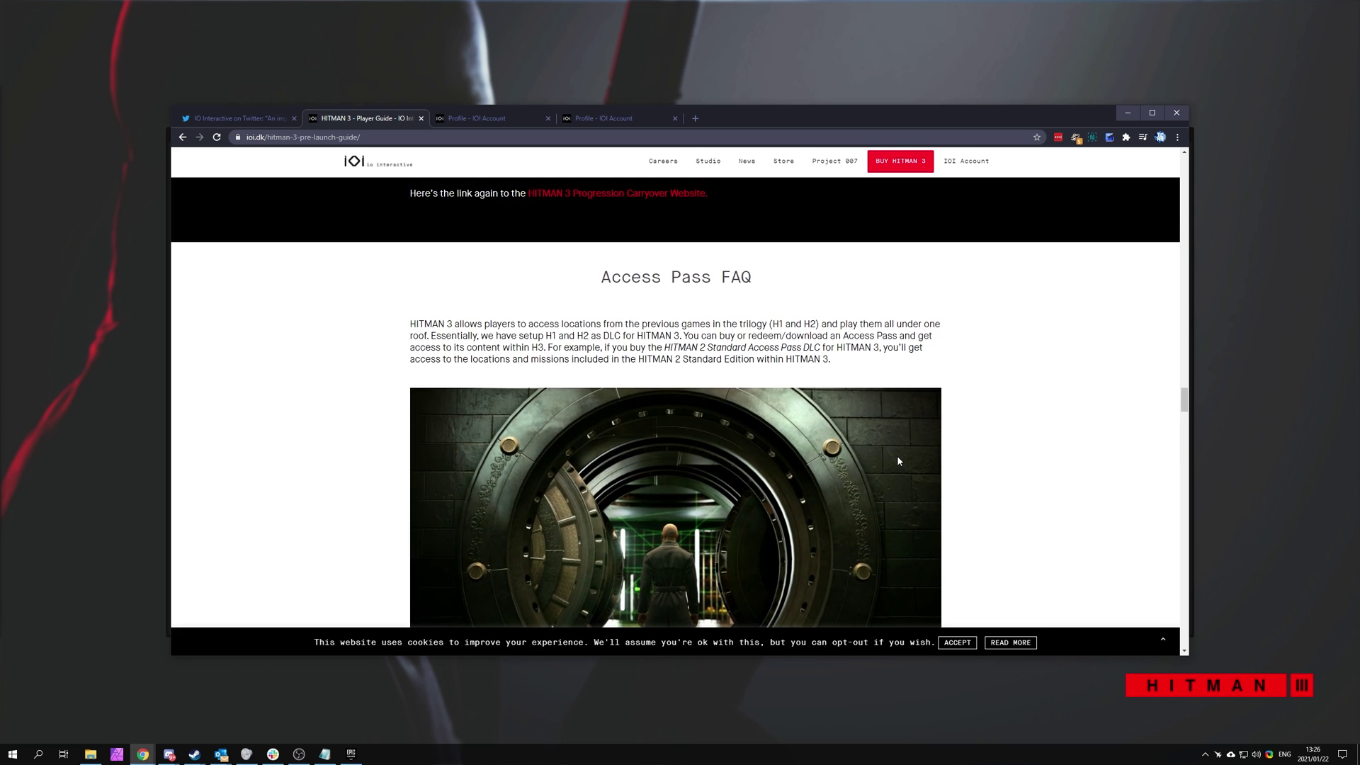
scroll(897, 460, down, 10)
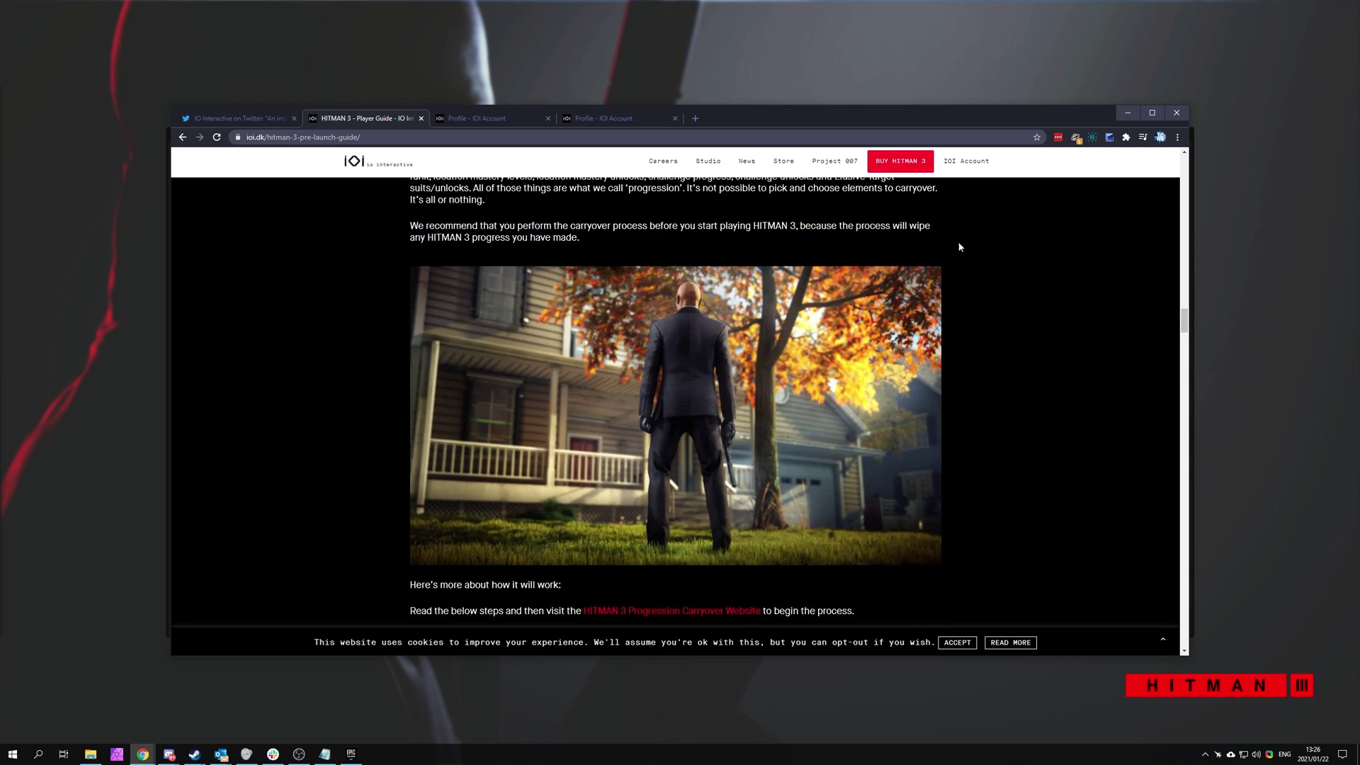
click(1128, 112)
Minimize the Epic Games launcher and Steam windows to reveal the desktop.
click(1140, 135)
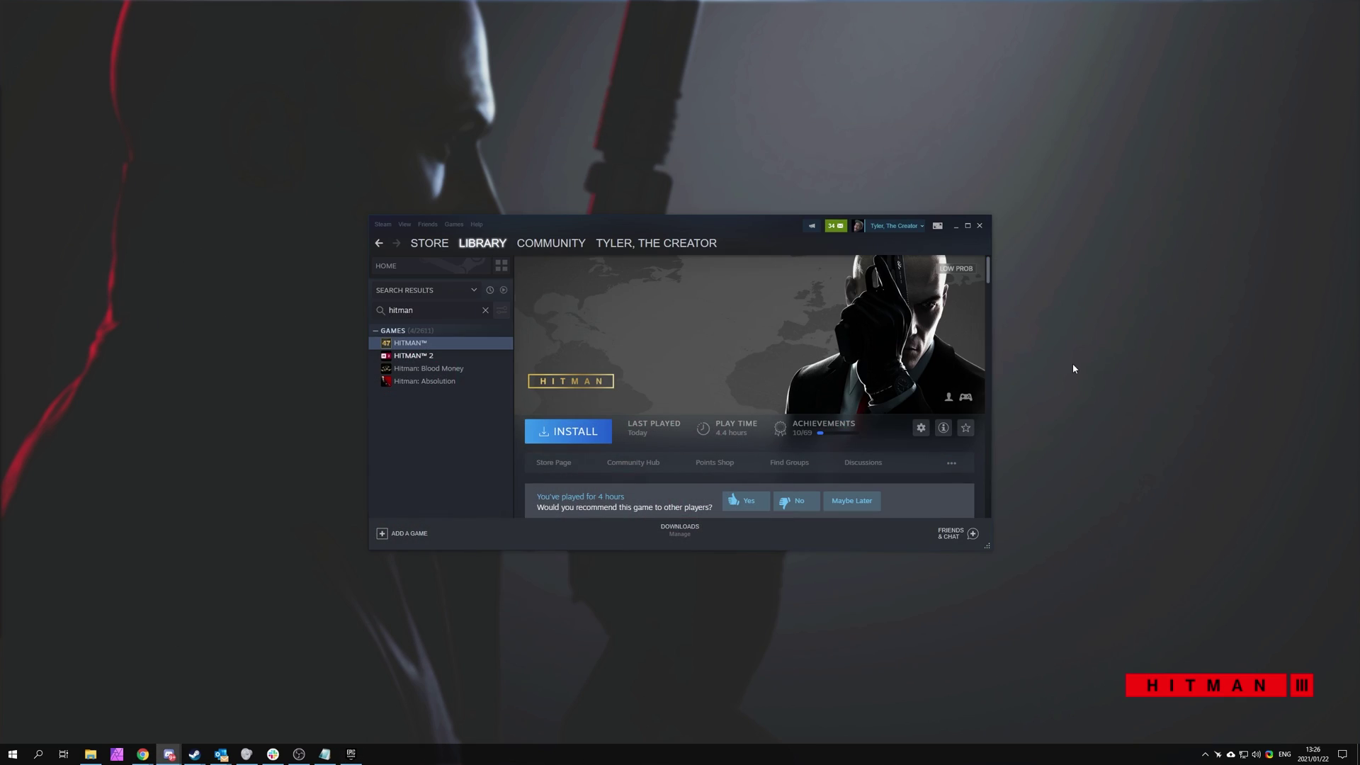
click(956, 225)
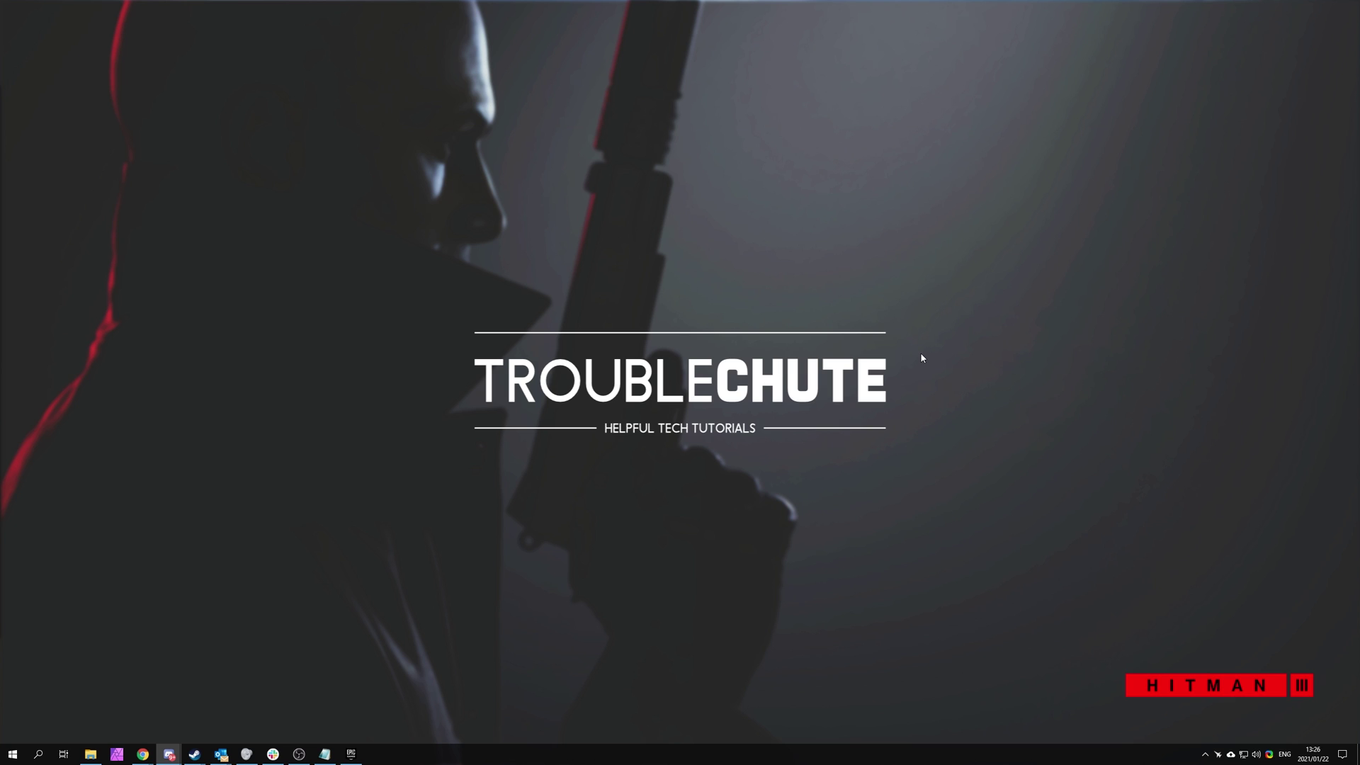